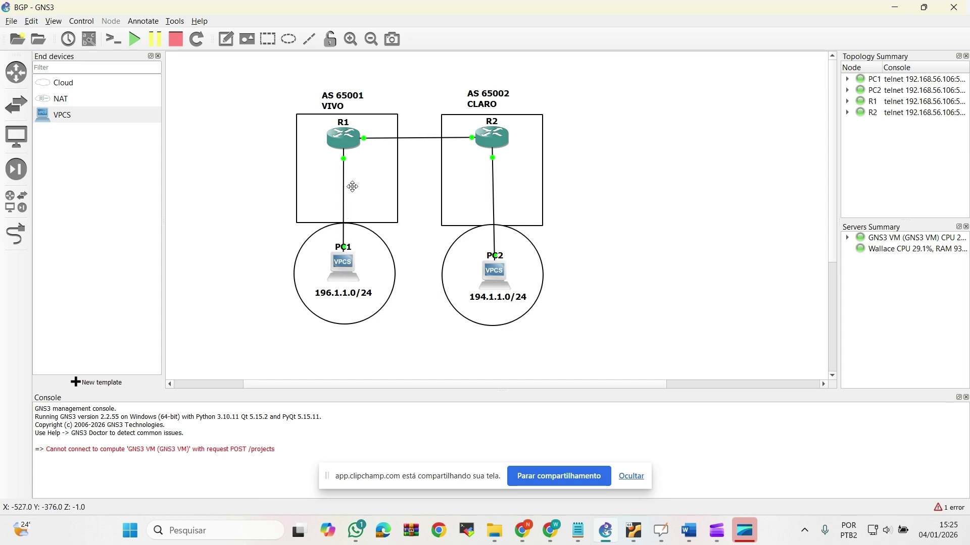
Open the console of router R1 and enter global configuration mode with conf t
mouse_move(353, 139)
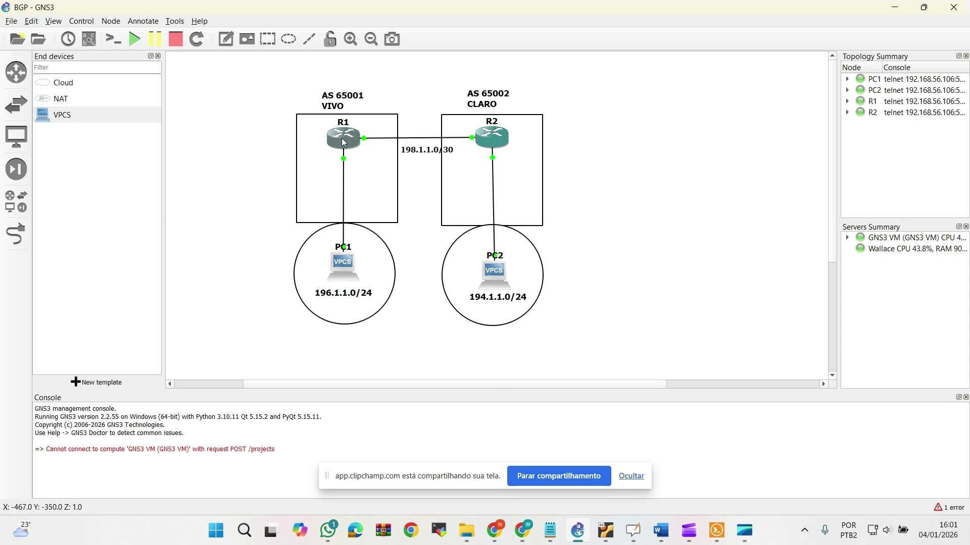
mouse_move(342, 139)
double_click(342, 144)
right_click(344, 147)
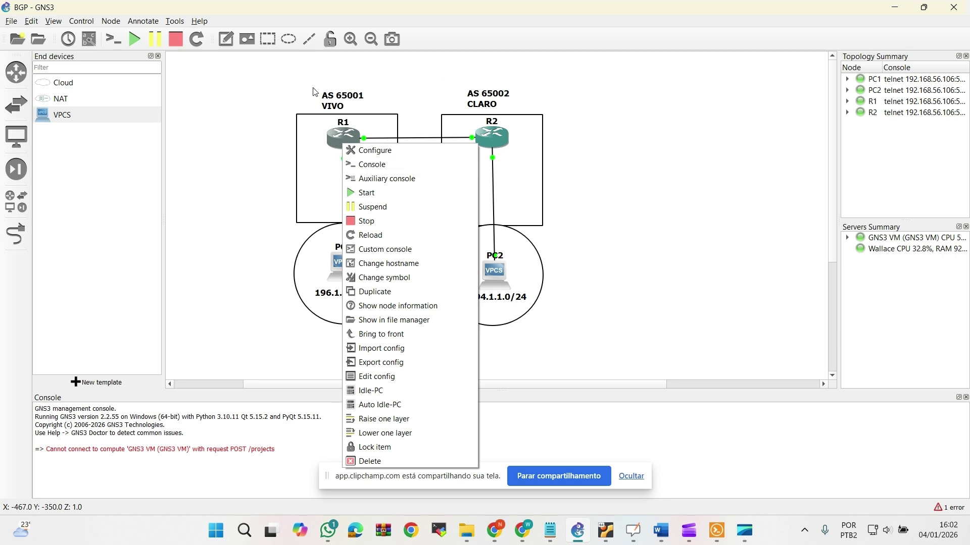
left_click(382, 174)
left_click_drag(580, 76, 712, 66)
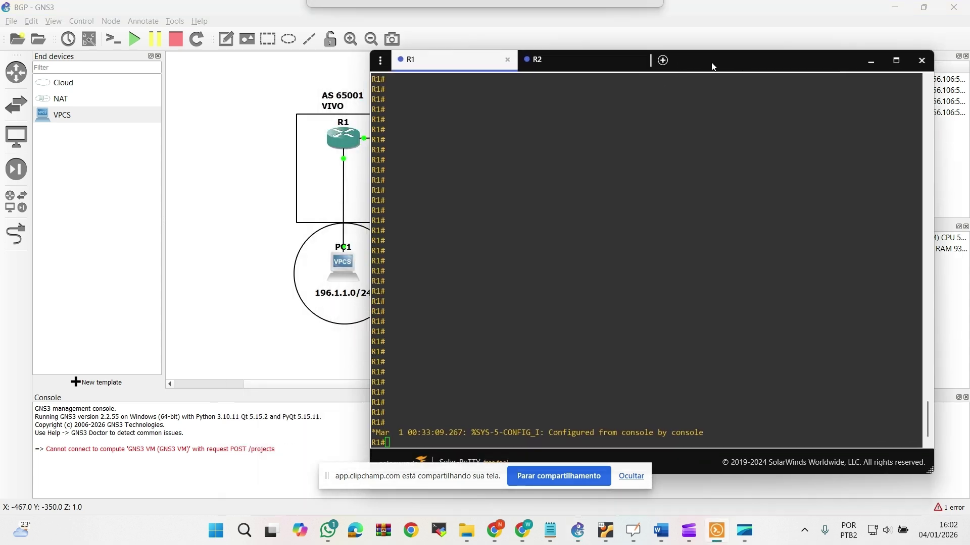
left_click(604, 325)
key("Return")
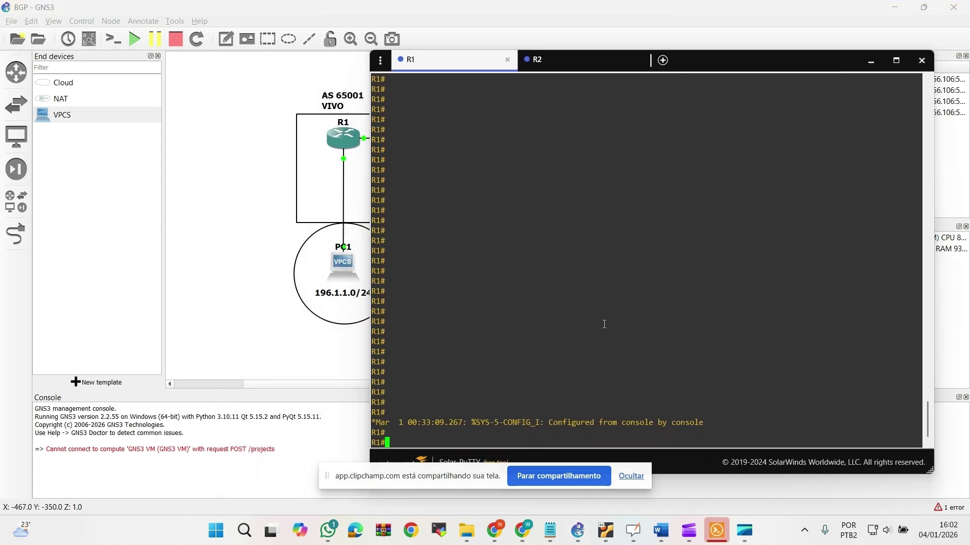
key("Return")
key("Return")
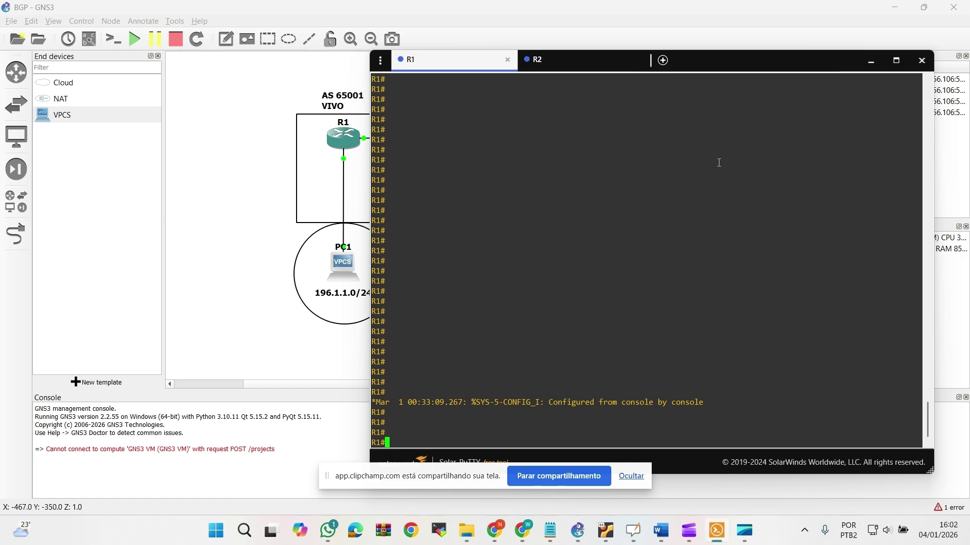
type("conf t")
key("Return")
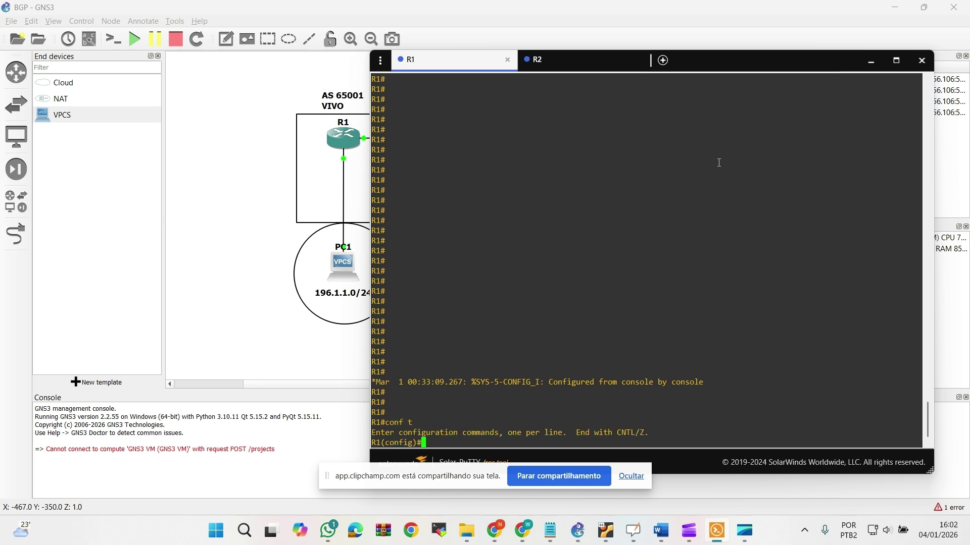
key("Return")
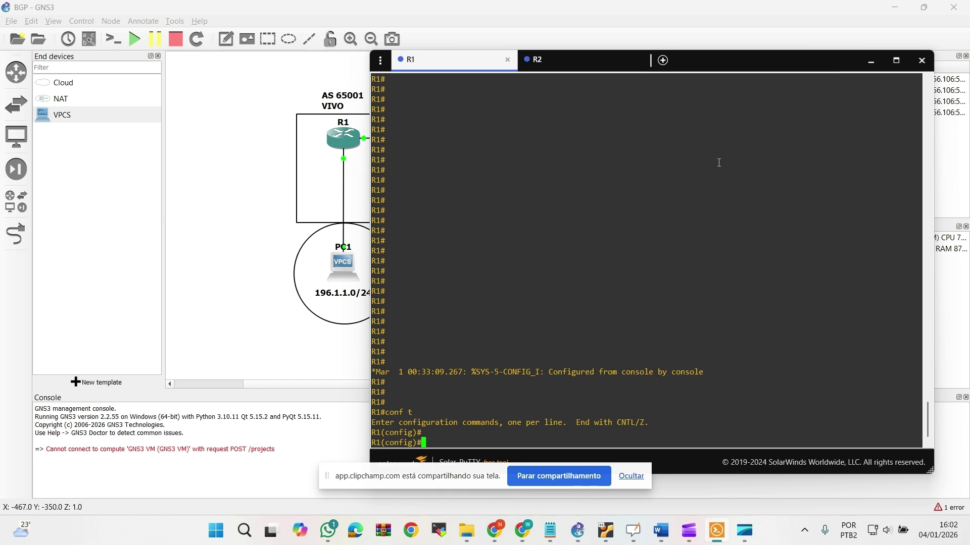
Start the BGP routing process on R1 for autonomous system 65001, checking the command's expected argument with the inline help
type("router b")
key("Tab")
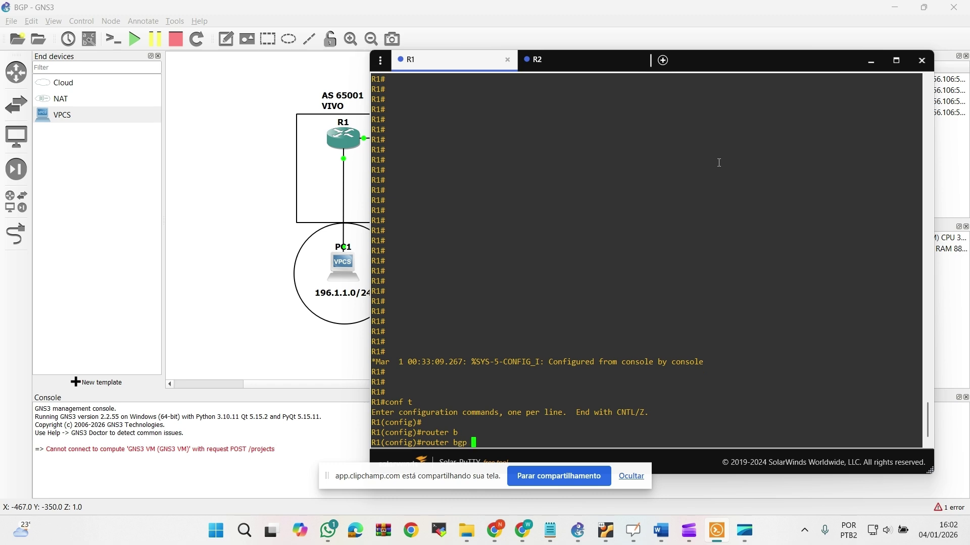
type("?")
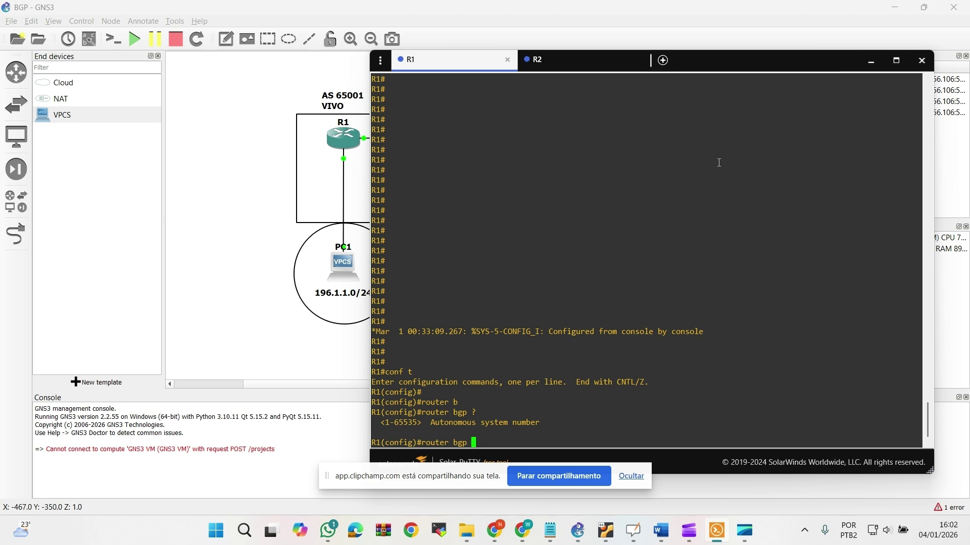
type("65001")
left_click_drag(712, 63, 735, 52)
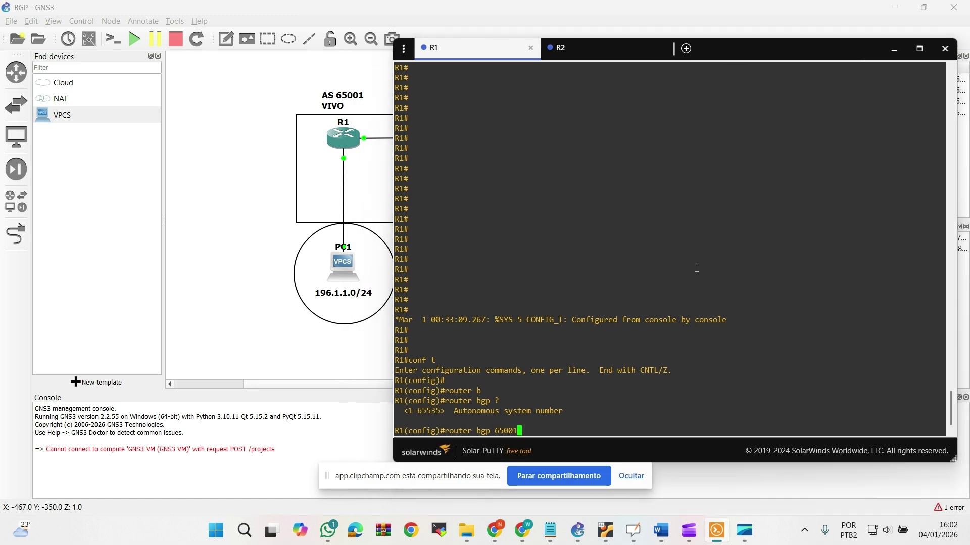
key("Return")
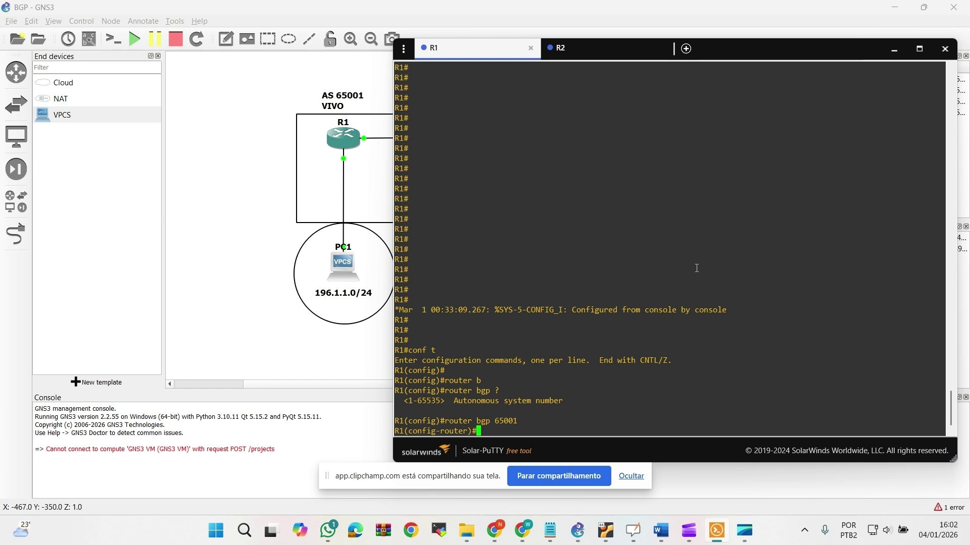
key("Return")
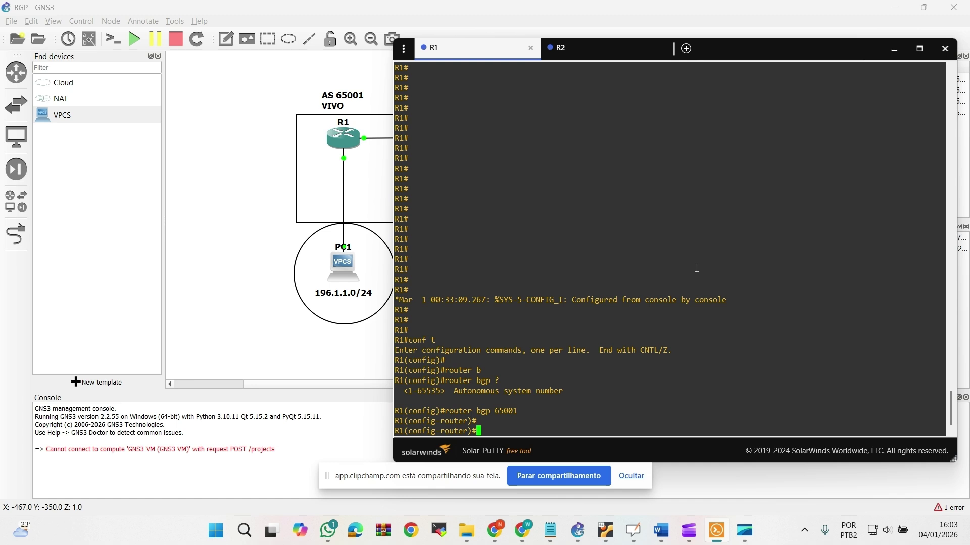
Set R1's BGP router ID to 1.1.1.1, checking the router-id syntax with the inline help
type("ro")
key("Return")
type("bgo")
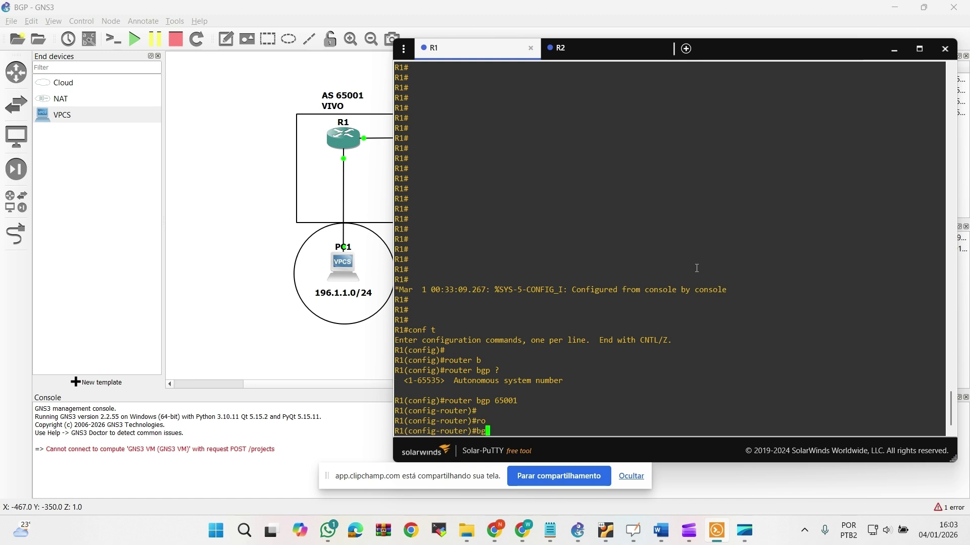
key("Return")
type("bgp")
key("Return")
type("bgp rou")
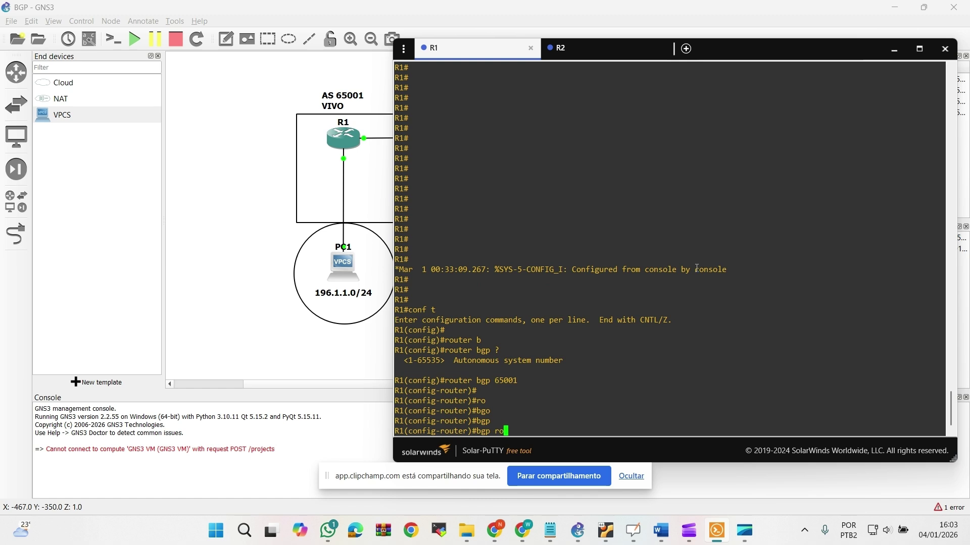
key("Tab")
type("?")
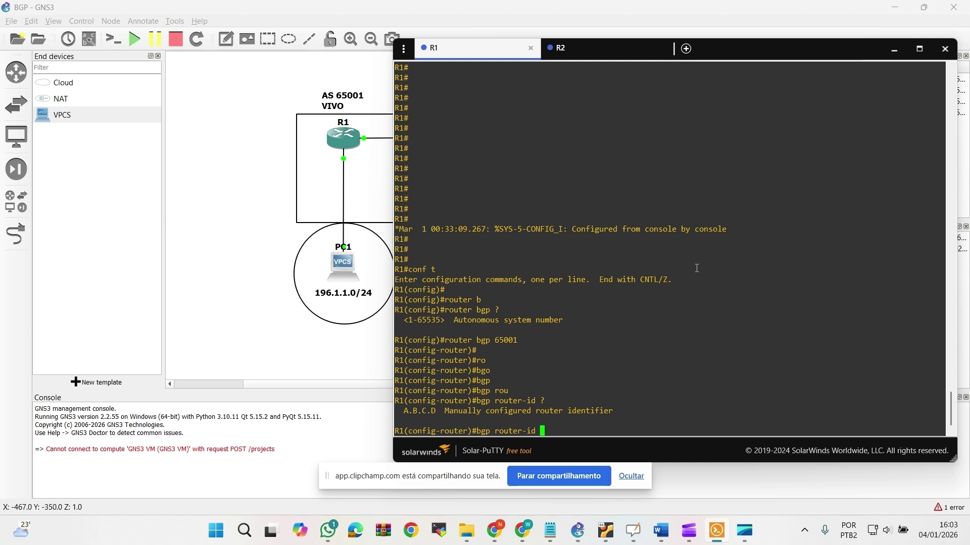
type("1.1.1.1")
key("Return")
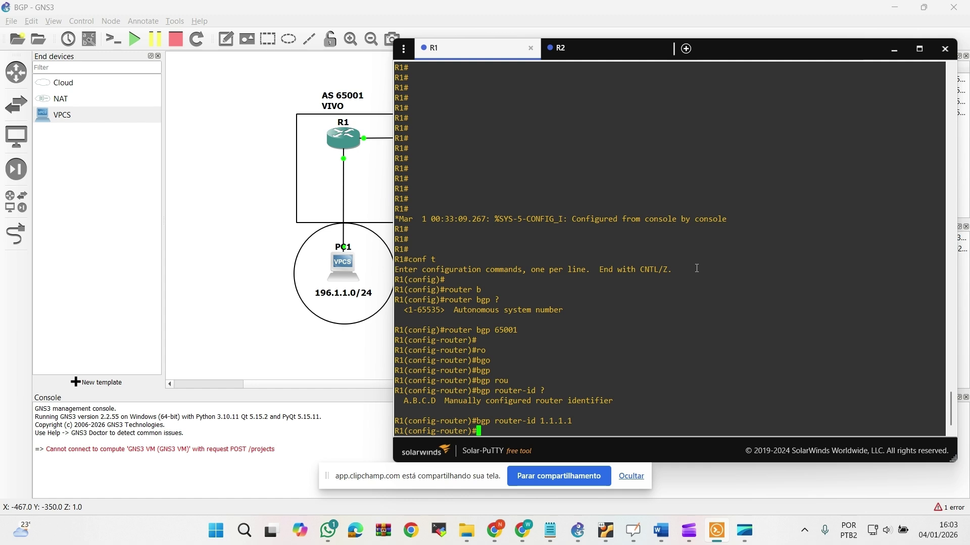
Declare 198.1.1.2 as a BGP neighbor of R1 with remote AS 65002
type("neigh")
key("Tab")
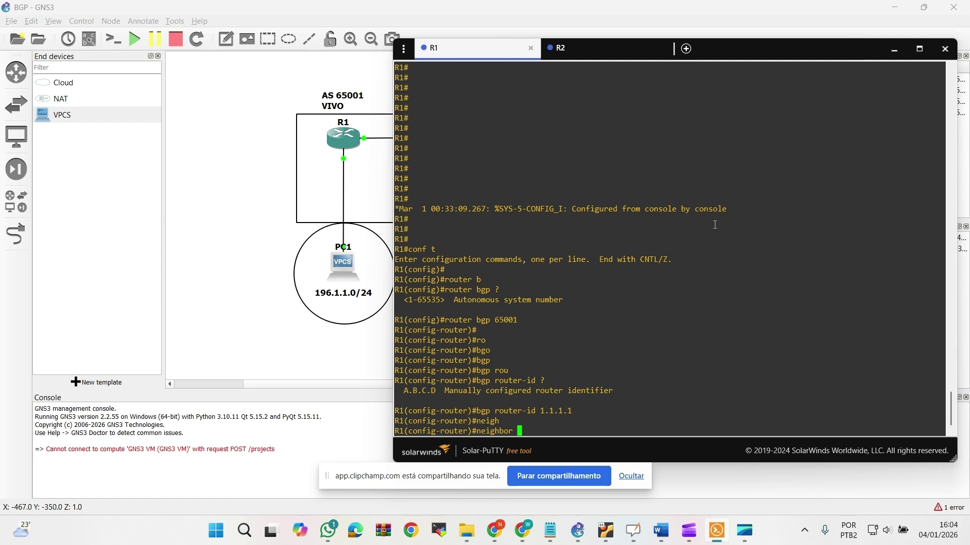
left_click_drag(804, 56, 724, 193)
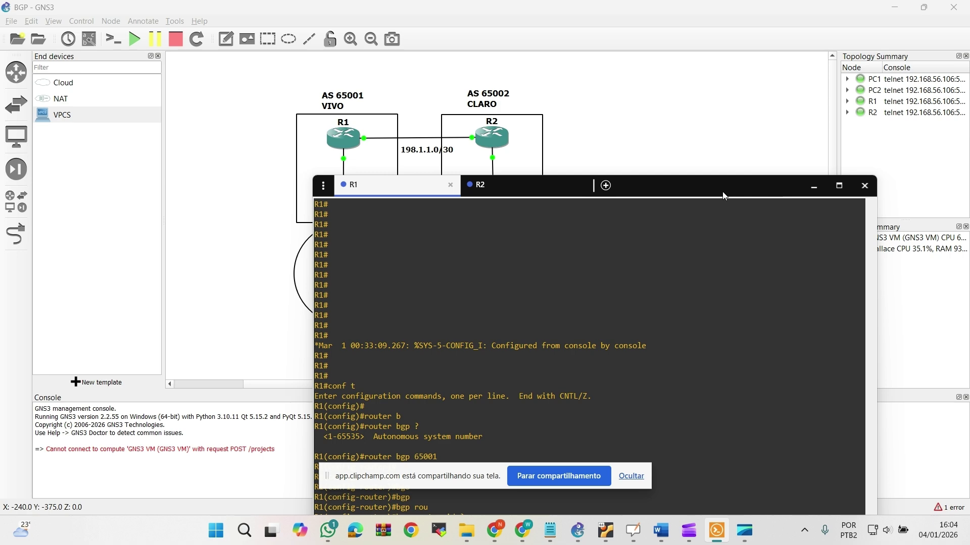
left_click_drag(725, 193, 767, 30)
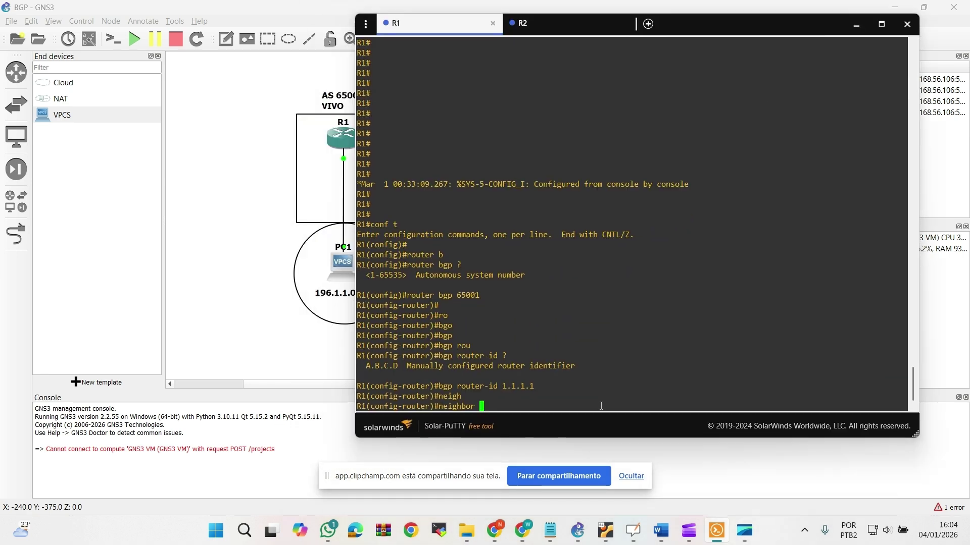
type("198.")
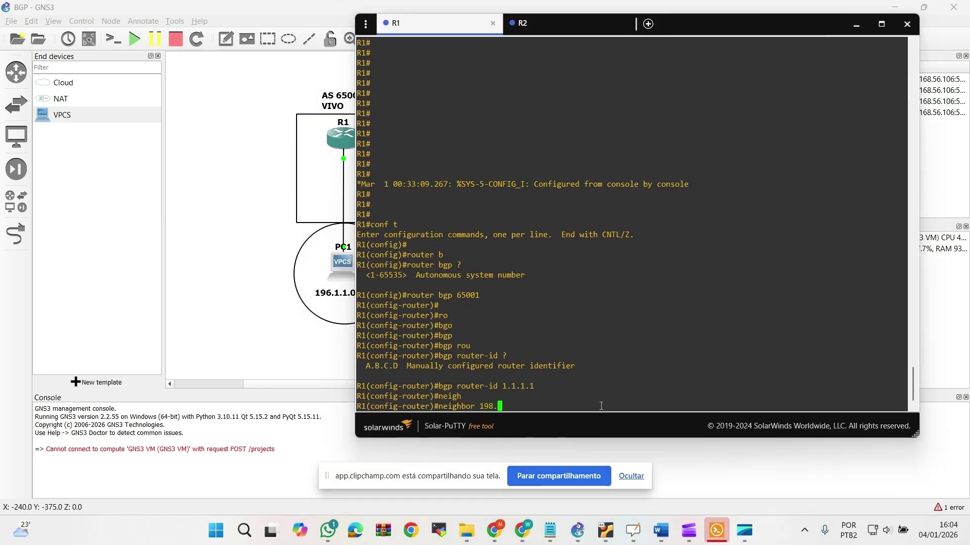
type("1.1.2 ")
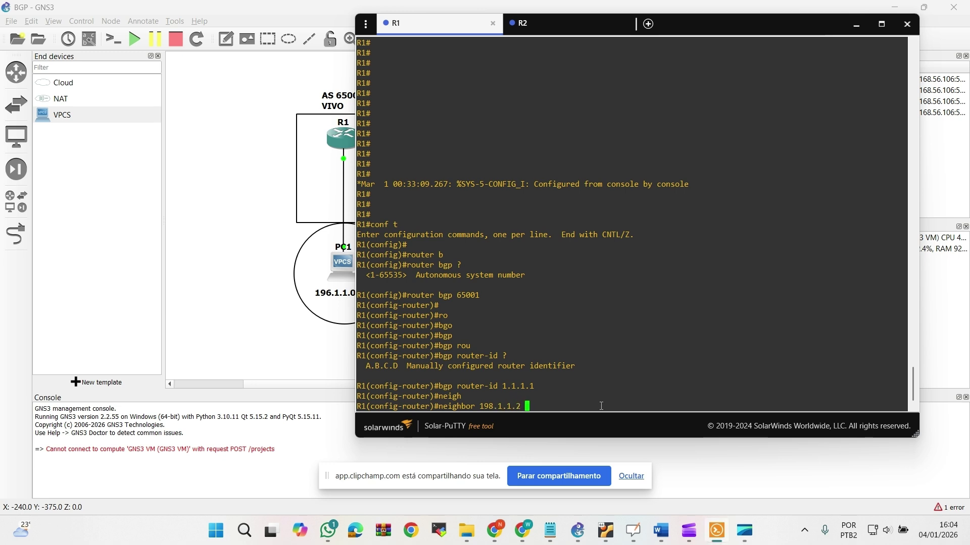
type("remo")
key("Tab")
type("t")
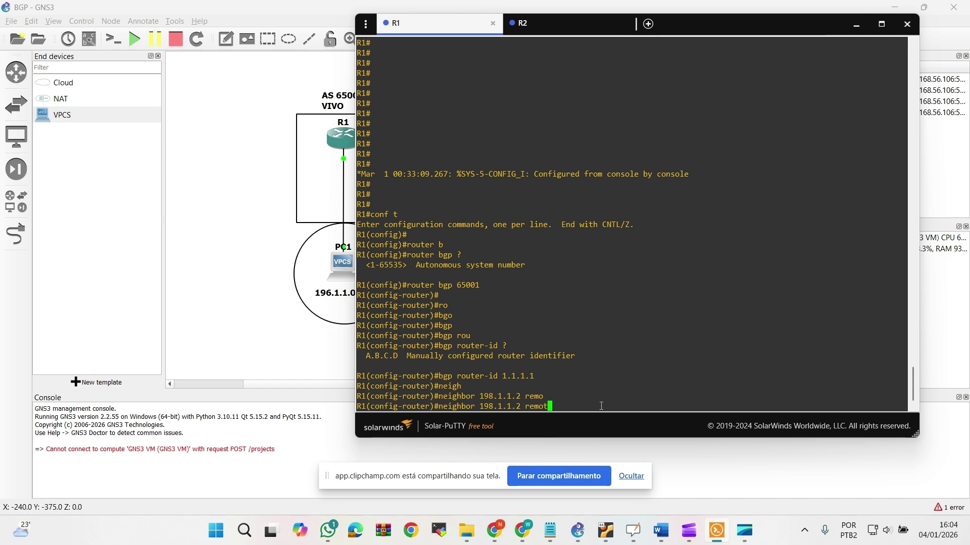
key("Tab")
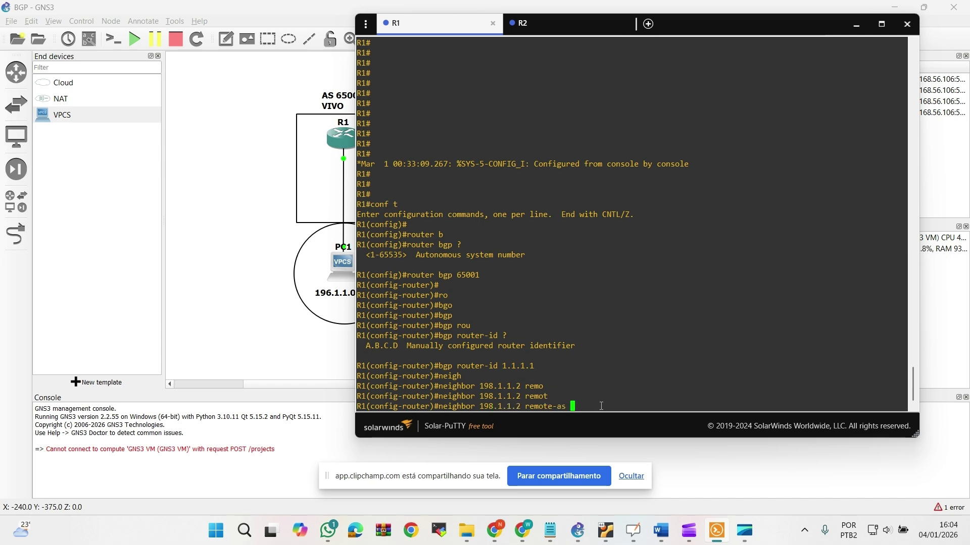
left_click_drag(726, 32, 883, 43)
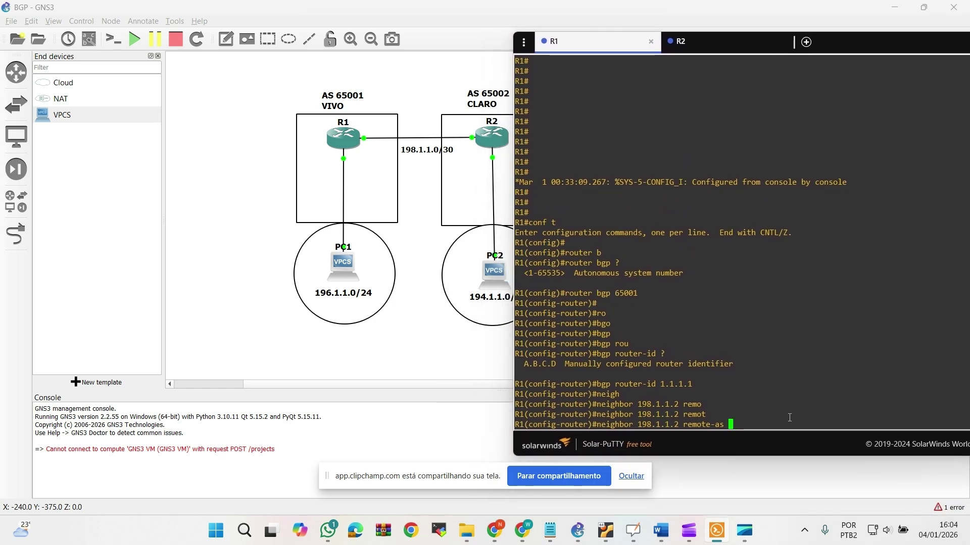
type("6")
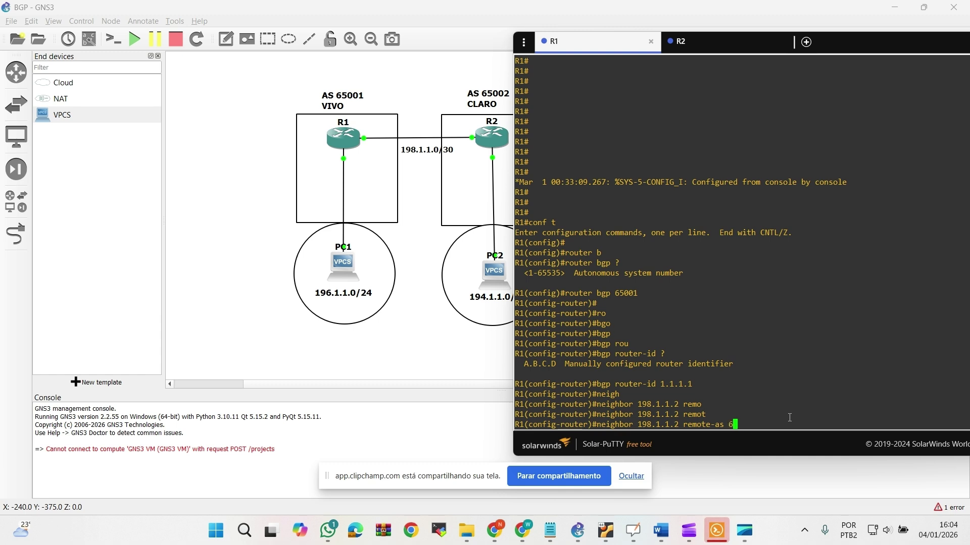
type("5002")
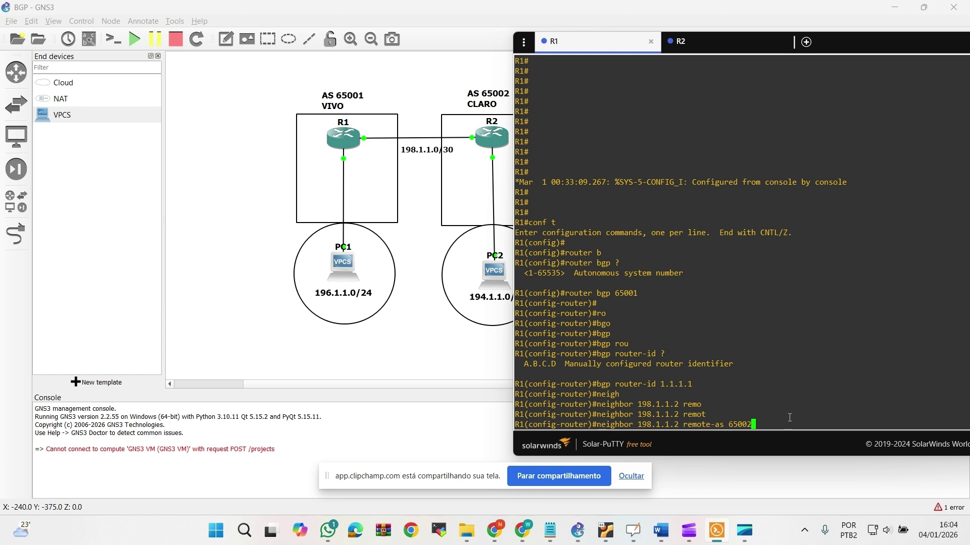
key("Return")
key("Return")
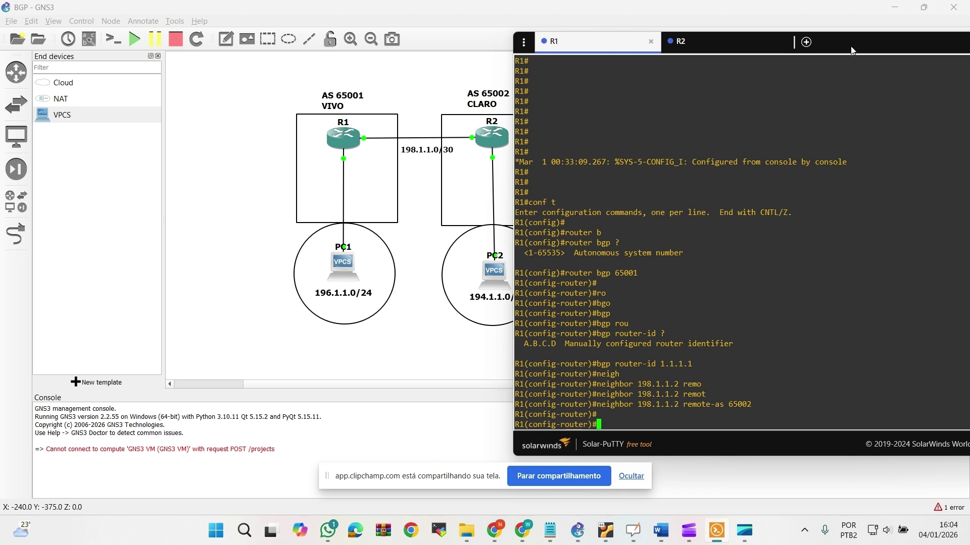
Switch to the R2 console session and enter global configuration mode with conf t
left_click_drag(851, 50, 681, 47)
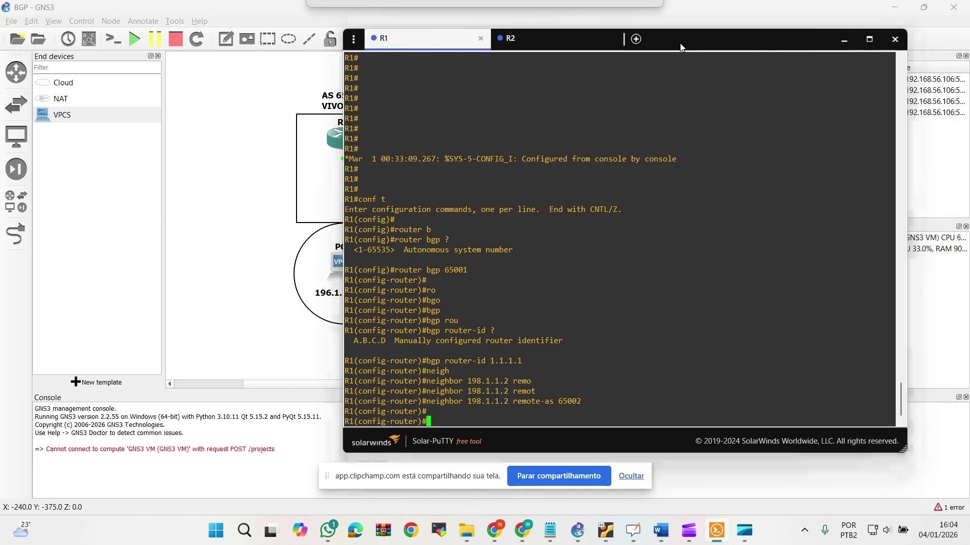
left_click(529, 36)
left_click_drag(520, 409, 507, 428)
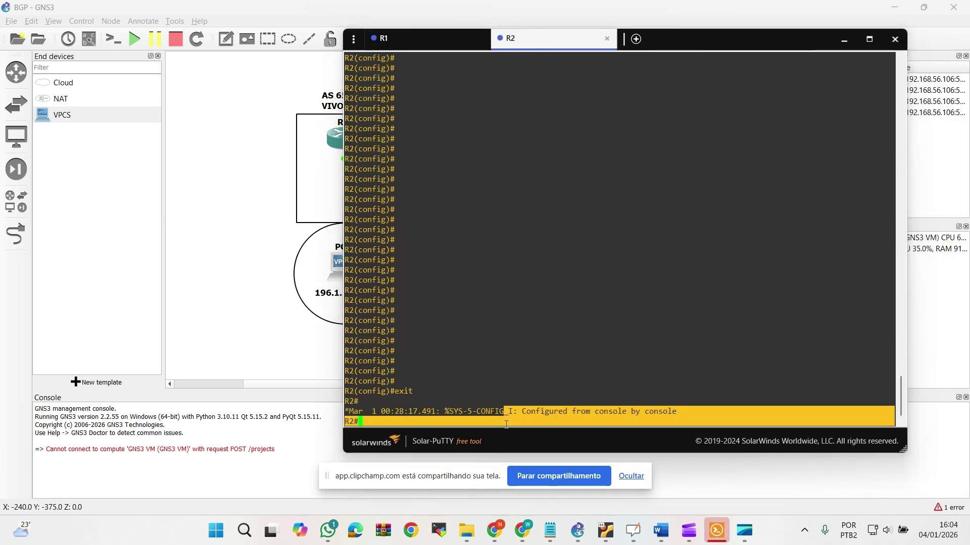
left_click(514, 412)
type("conf t")
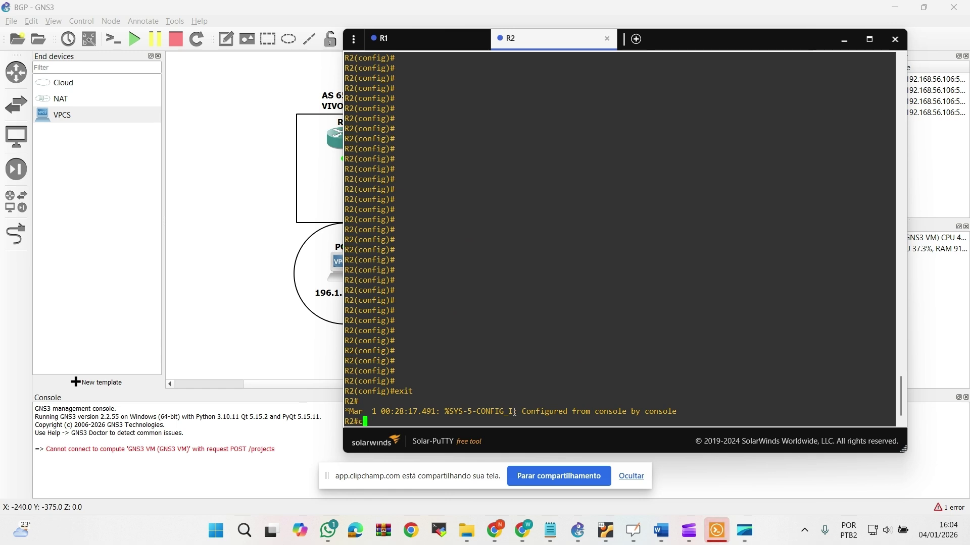
key("Return")
key("Return")
key("Return")
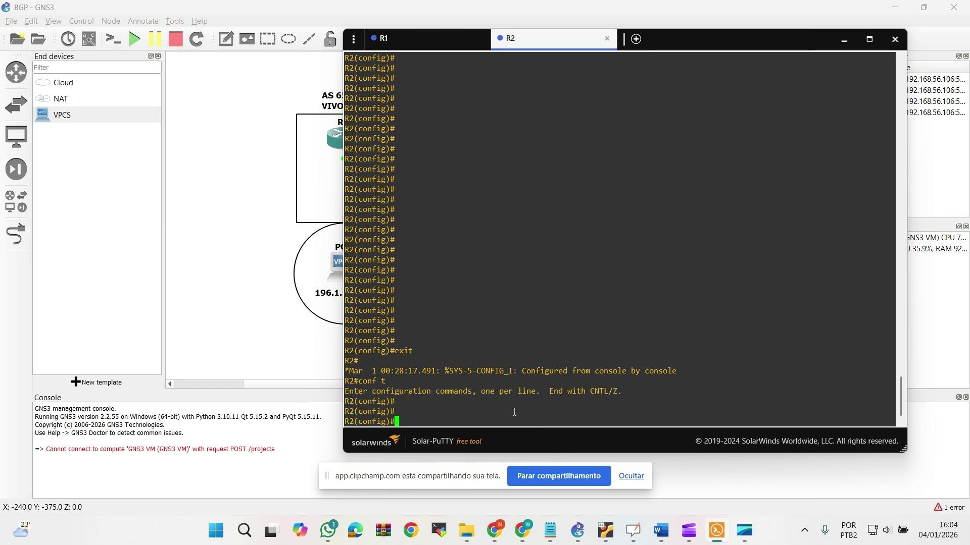
Start the BGP process on R2 for autonomous system 65002 and set its router ID to 2.2.2.2
type("router bgp 65002")
key("Return")
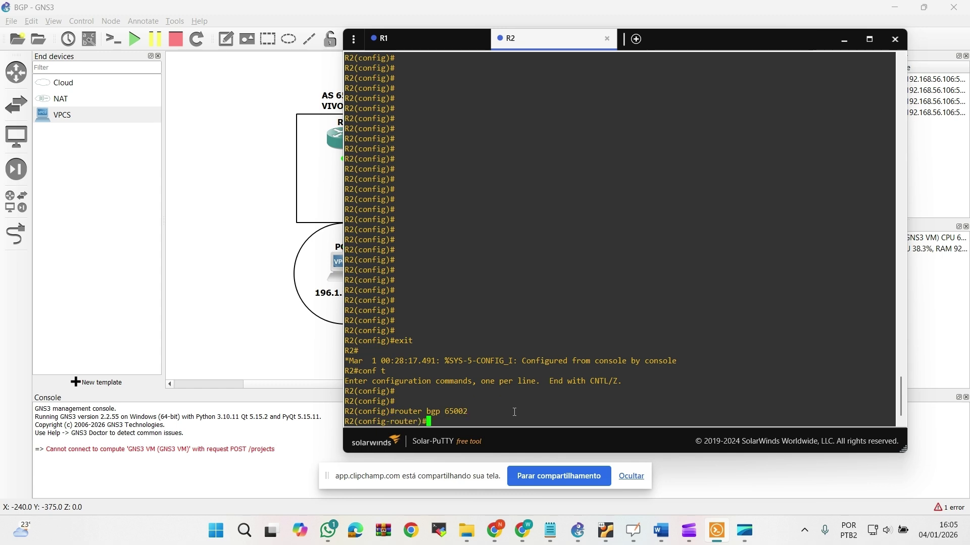
type("bgp rou")
key("Tab")
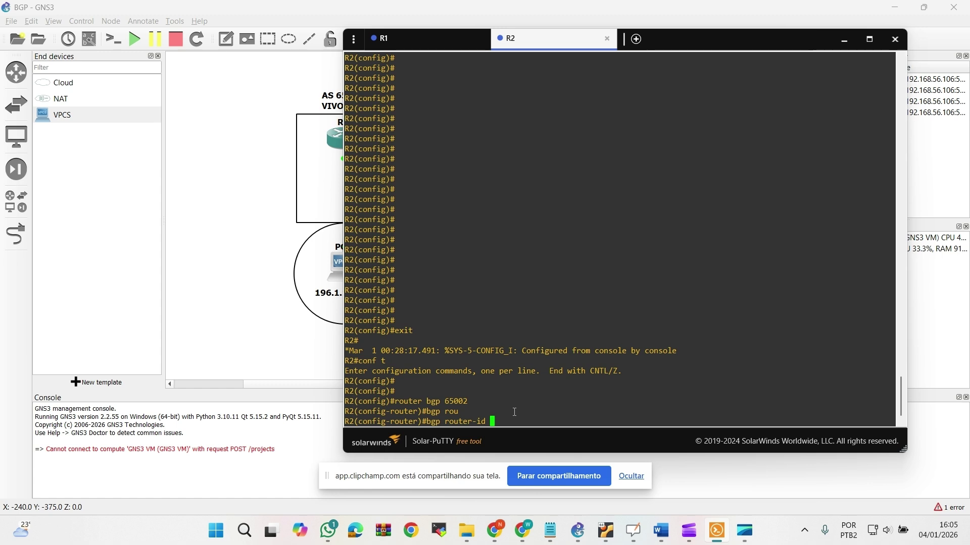
type("2.2.2.2")
key("Return")
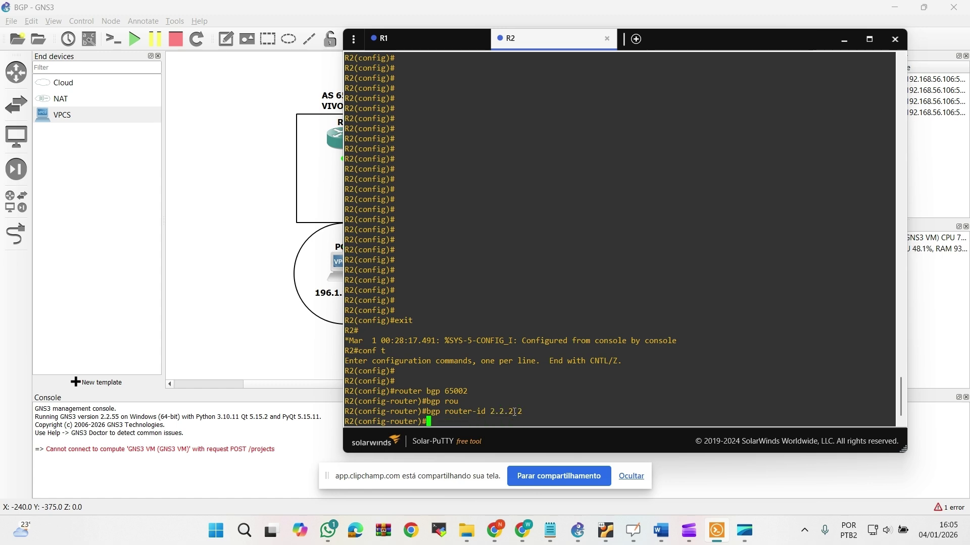
key("Return")
Declare 198.1.1.1 as a BGP neighbor of R2 with remote AS 65001
type("neighb")
key("Tab")
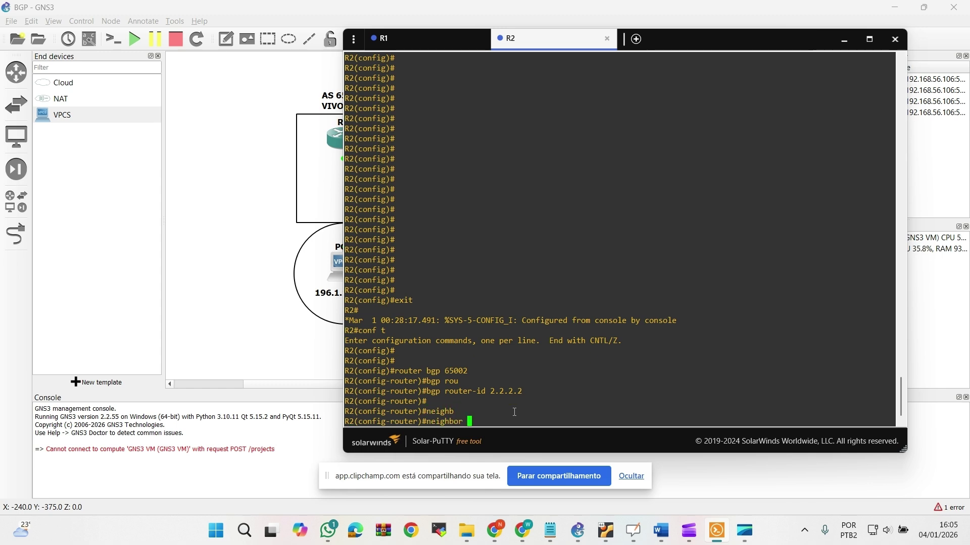
type("198.1.1.1 remot")
key("Tab")
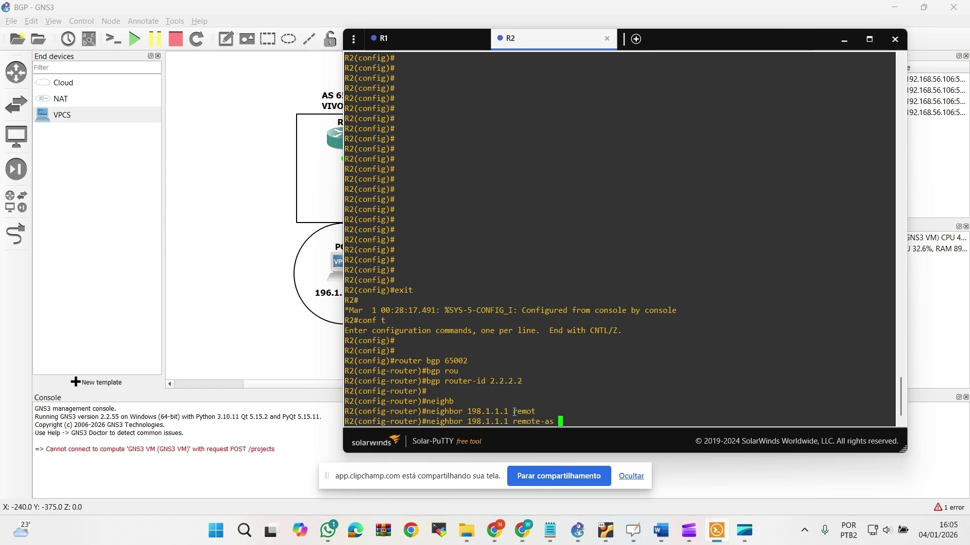
type("6500.")
key("BackSpace")
type("1")
key("Return")
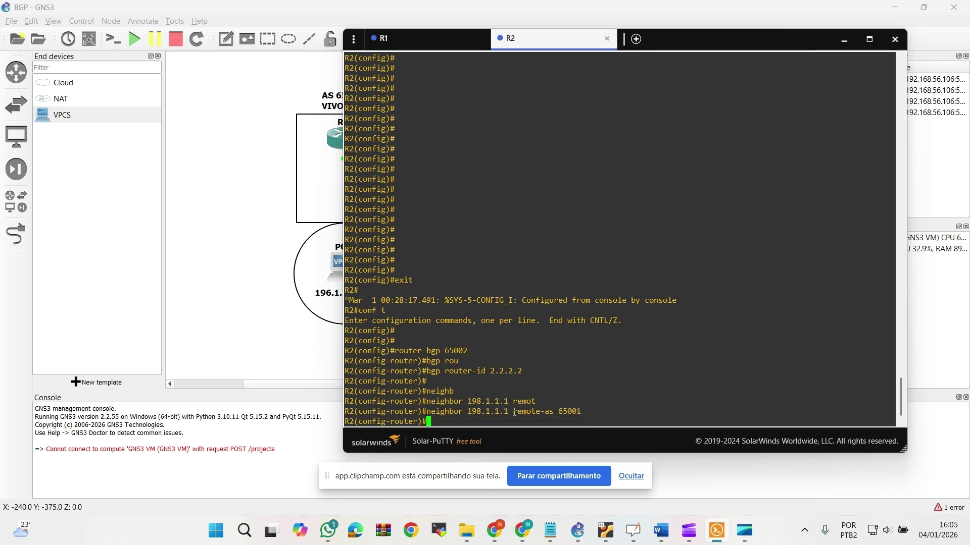
key("Return")
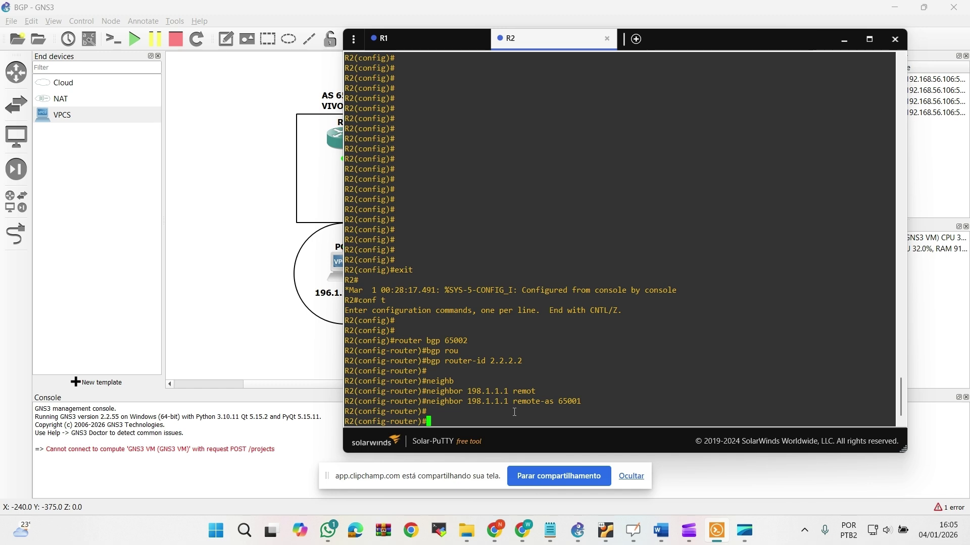
Switch to the R1 console session and display its BGP summary with do show ip bgp summary
left_click(399, 38)
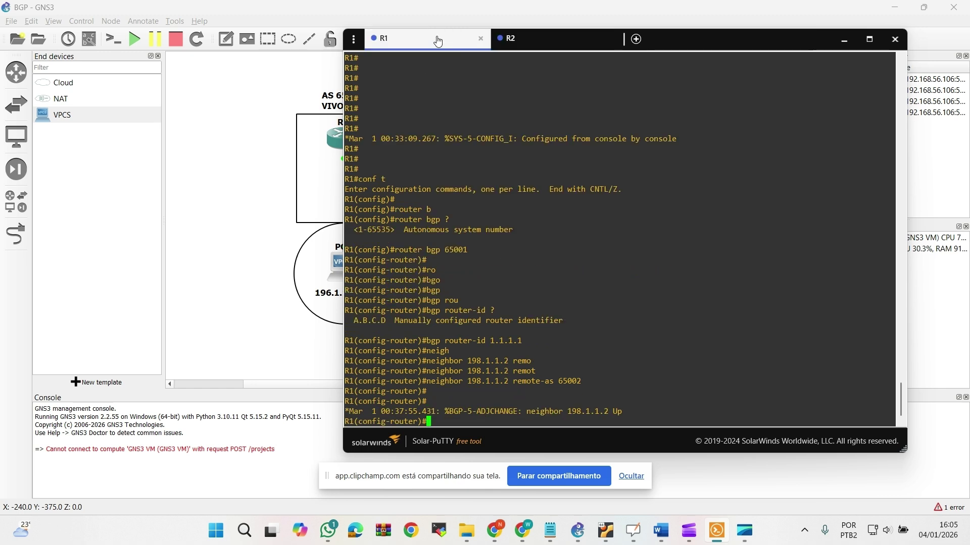
left_click_drag(699, 38, 763, 36)
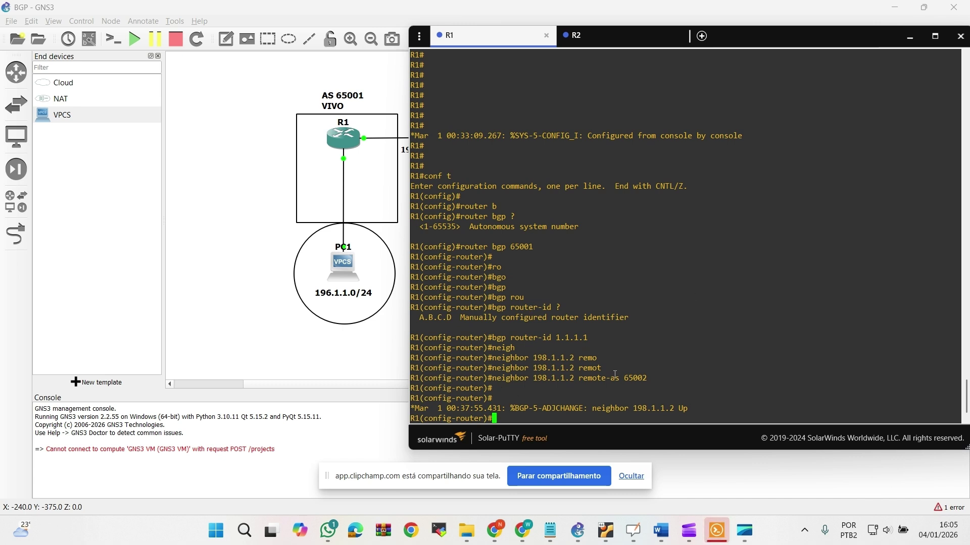
key("Return")
type("do show")
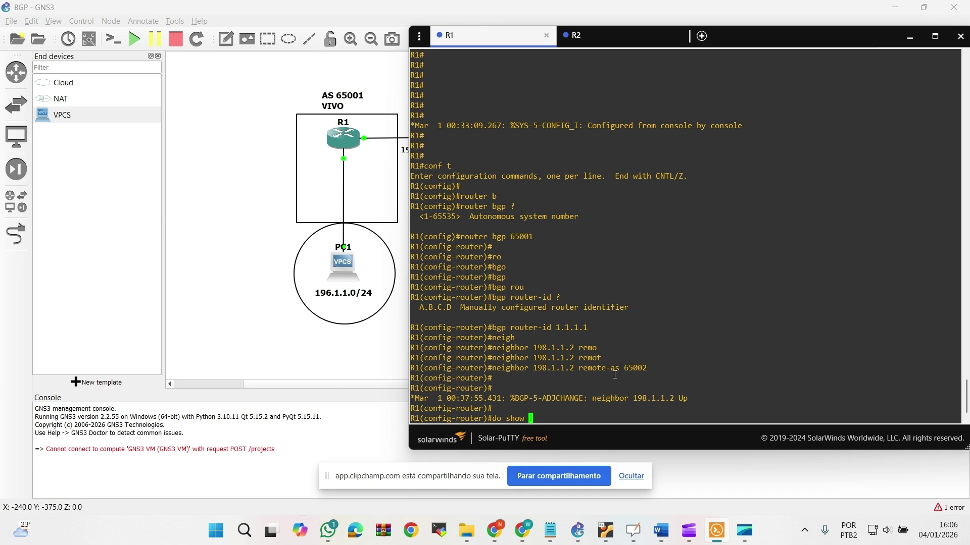
type("ip bgp summary")
key("Return")
key("Return")
key("Return")
key("Return")
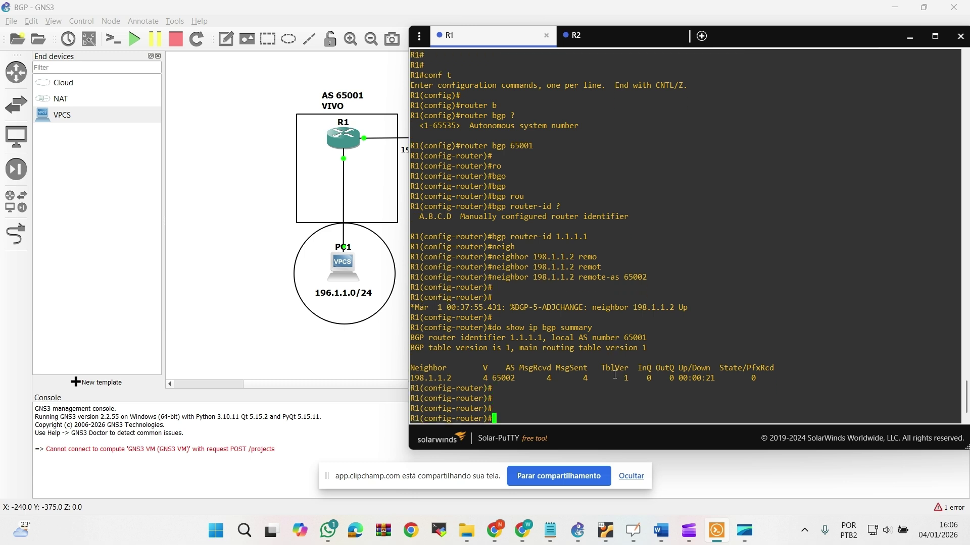
Examine the 198.1.1.2 neighbor row in R1's BGP summary, including its version, uptime and prefix columns
left_click_drag(717, 378, 681, 378)
left_click(712, 378)
double_click(712, 379)
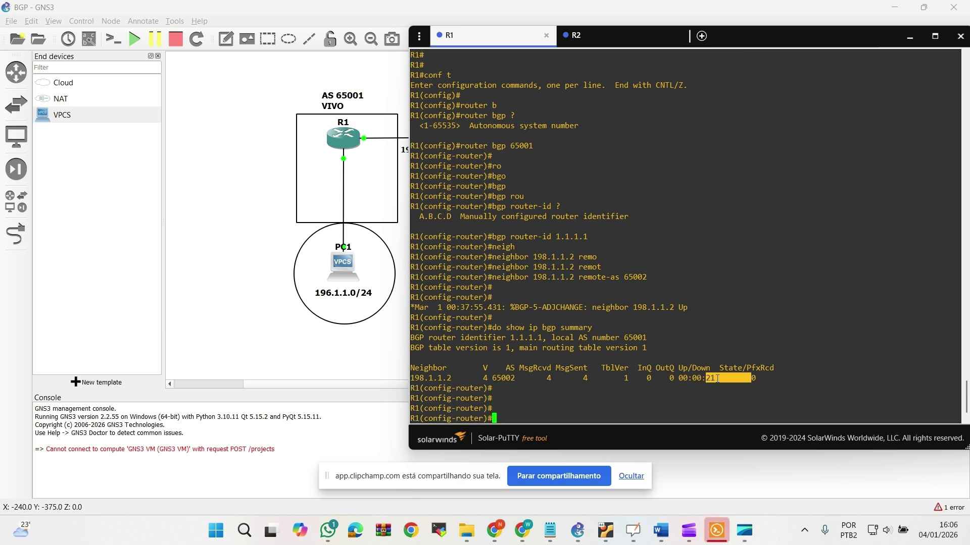
left_click_drag(484, 368, 519, 377)
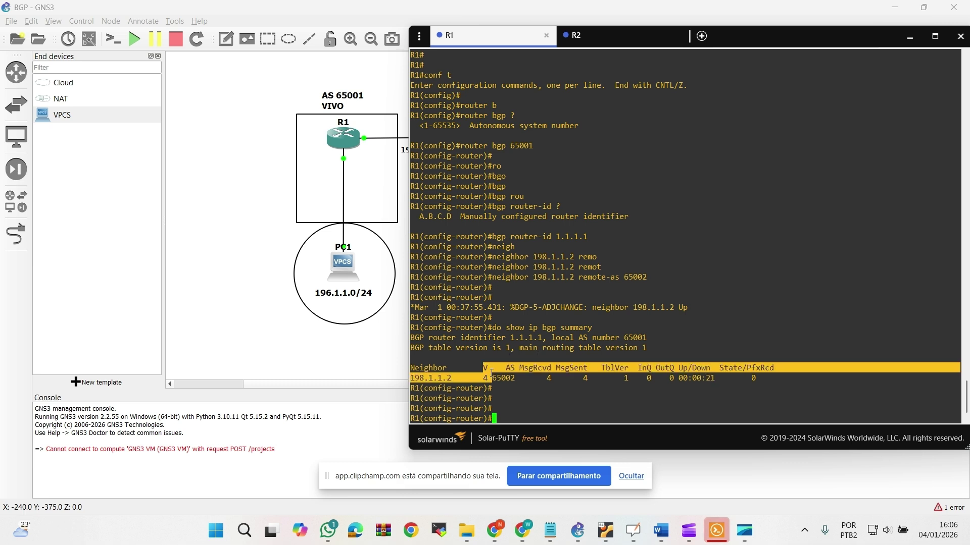
left_click(519, 375)
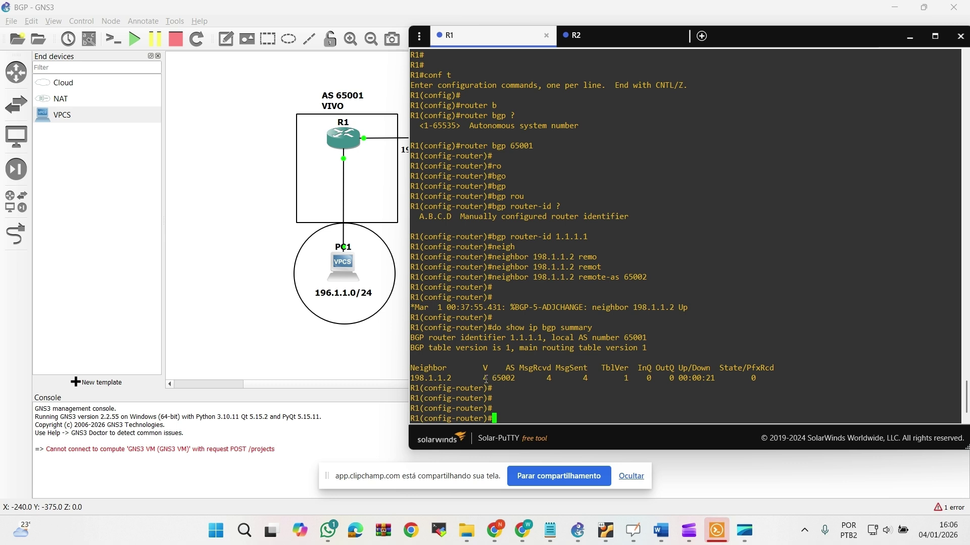
left_click_drag(491, 378, 484, 378)
left_click(478, 372)
left_click_drag(763, 376, 411, 376)
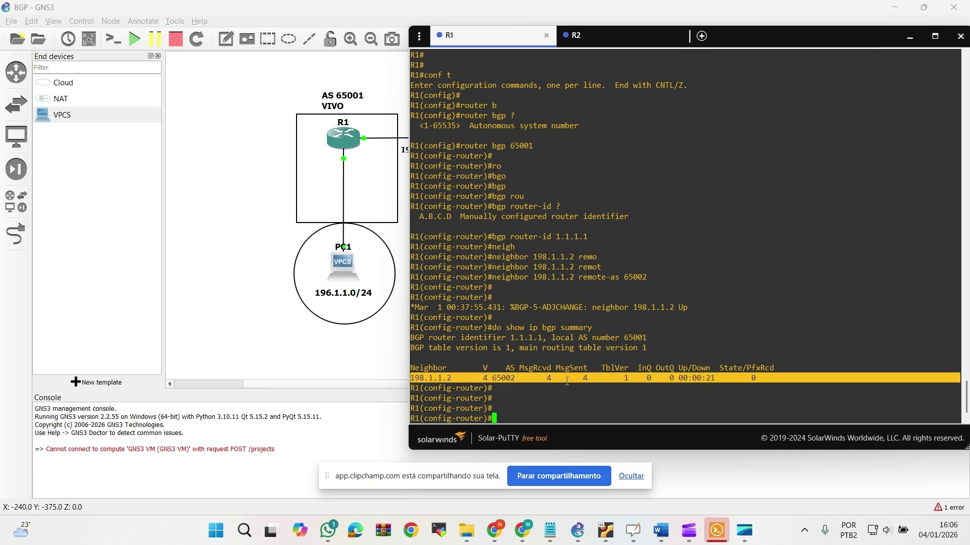
left_click(563, 405)
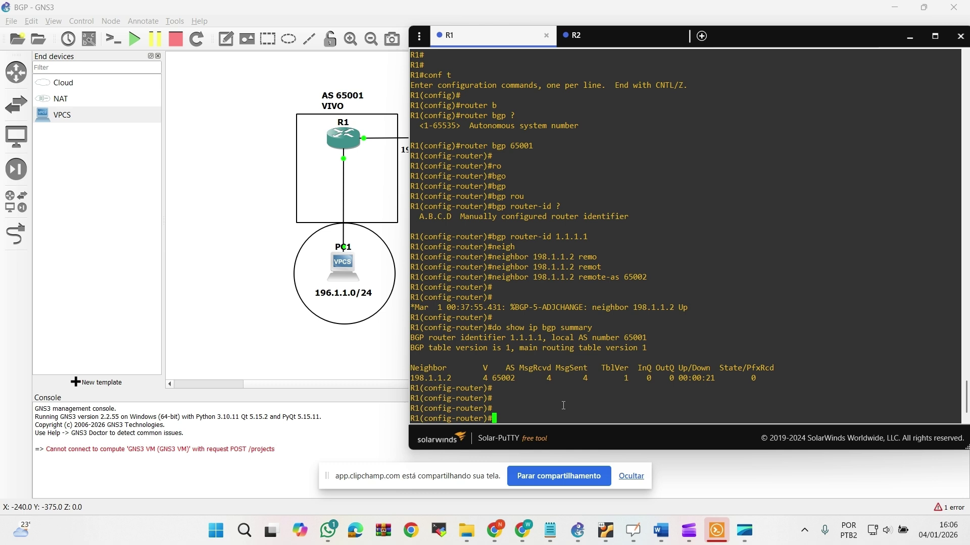
Advertise network 196.1.1.0 with mask 255.255.255.0 in R1's BGP process
type("net")
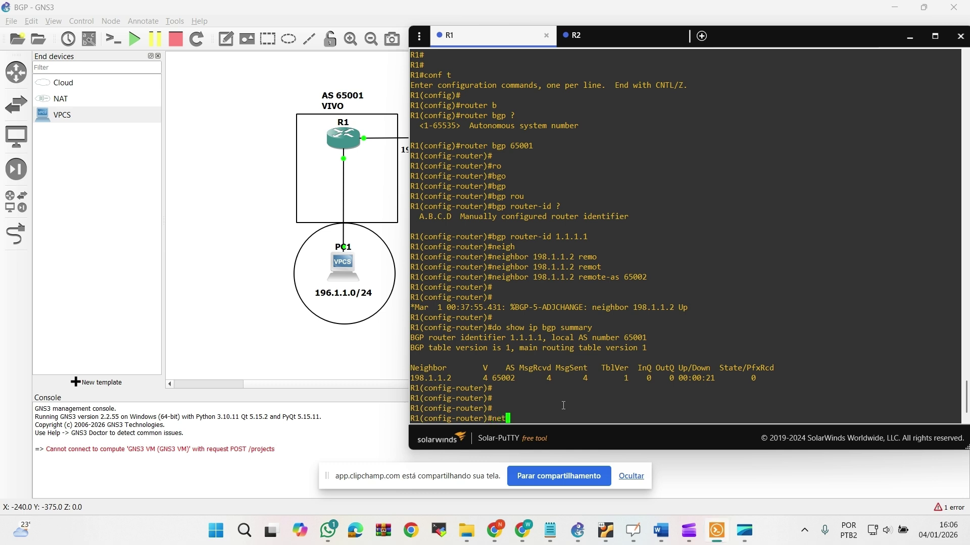
key("Tab")
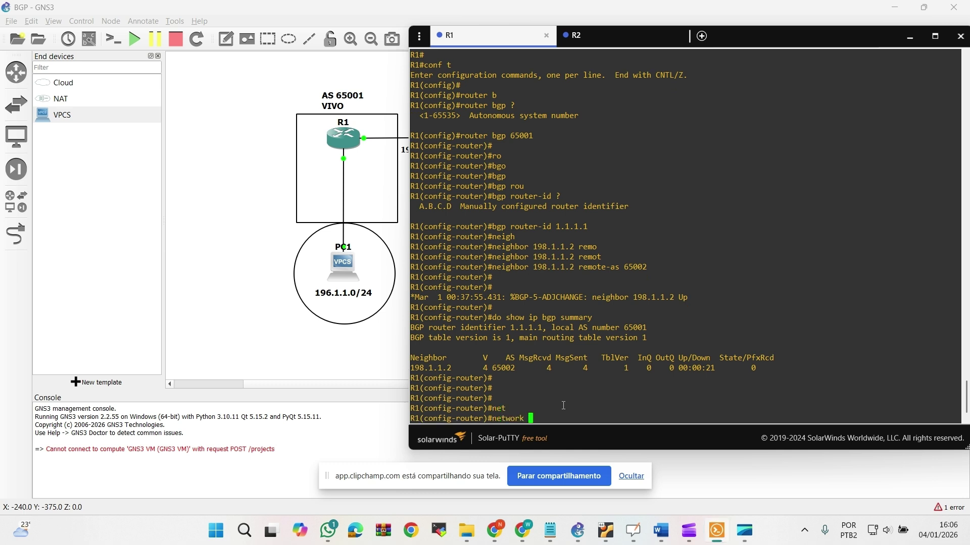
type("196.1.1.0 mas")
key("Tab")
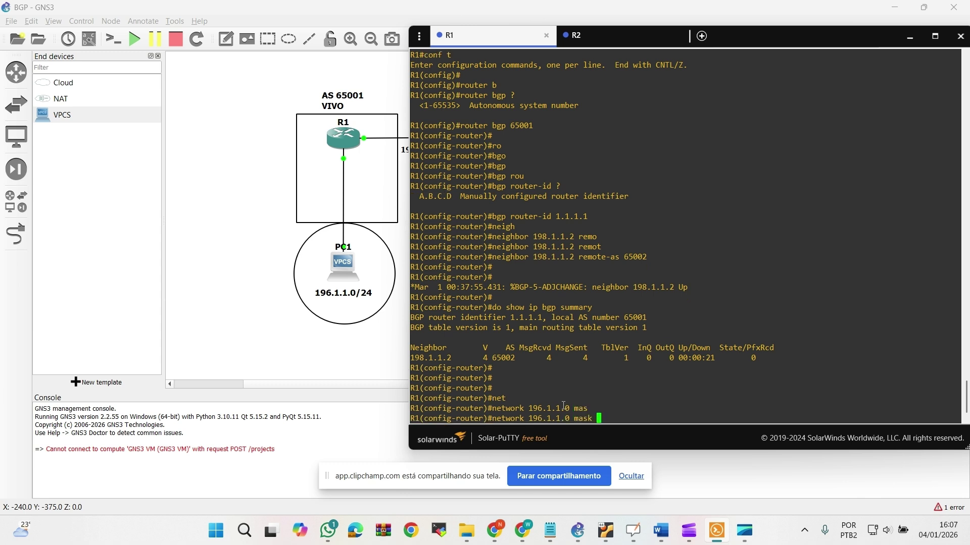
type("255.255.255.0")
key("Return")
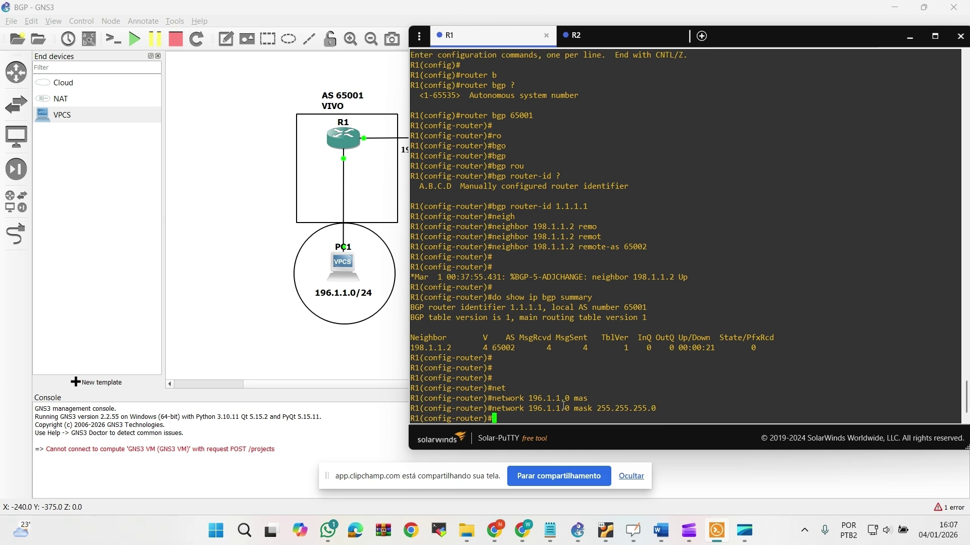
key("Return")
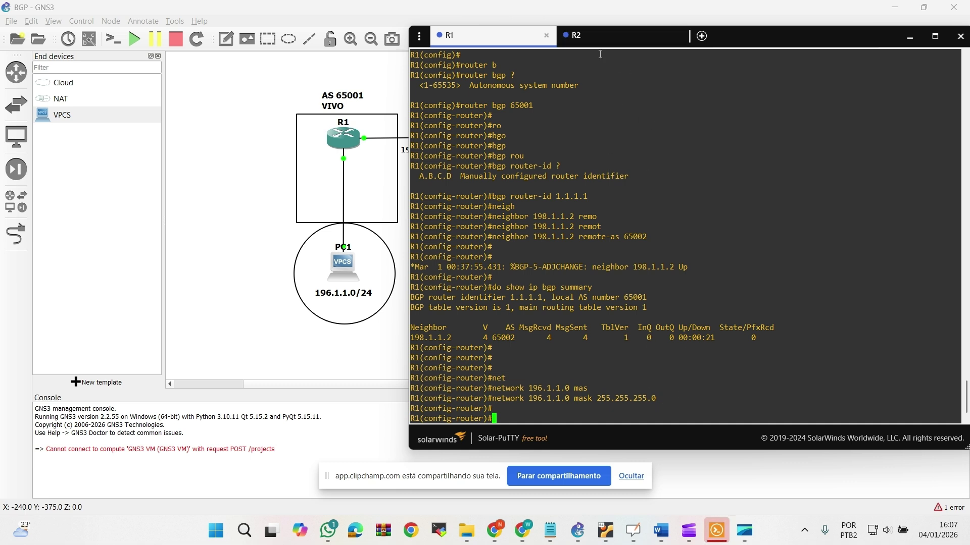
Switch to the R2 console session, checking PC2's LAN subnet in the GNS3 topology before returning to the console
left_click(614, 40)
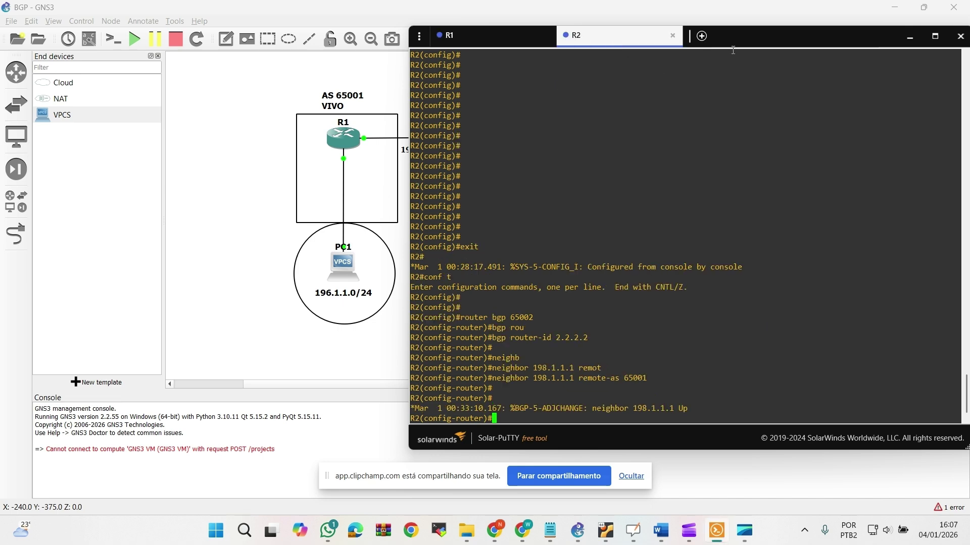
left_click_drag(799, 43, 568, 43)
left_click(680, 36)
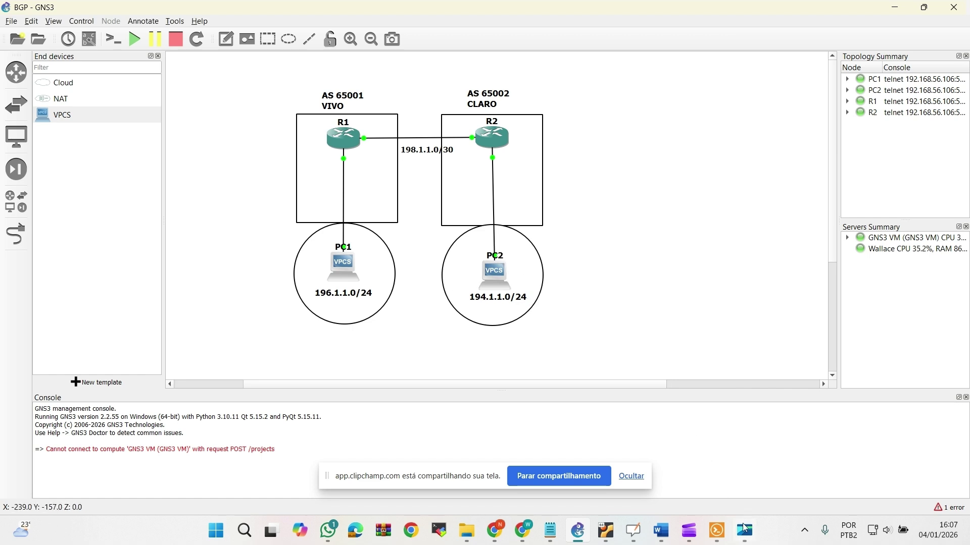
mouse_move(685, 541)
left_click(716, 531)
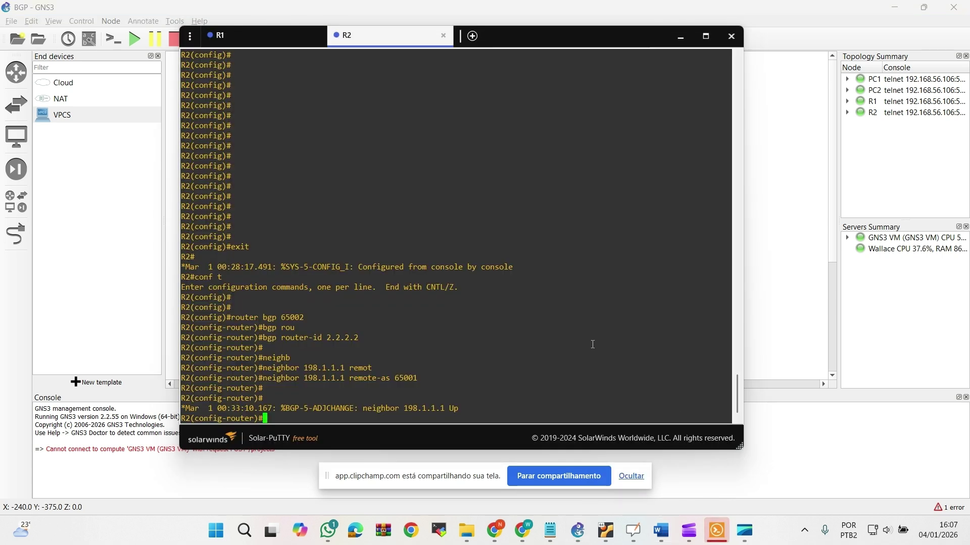
Advertise network 194.1.1.0 with mask 255.255.255.0 in R2's BGP process
type("net")
key("Tab")
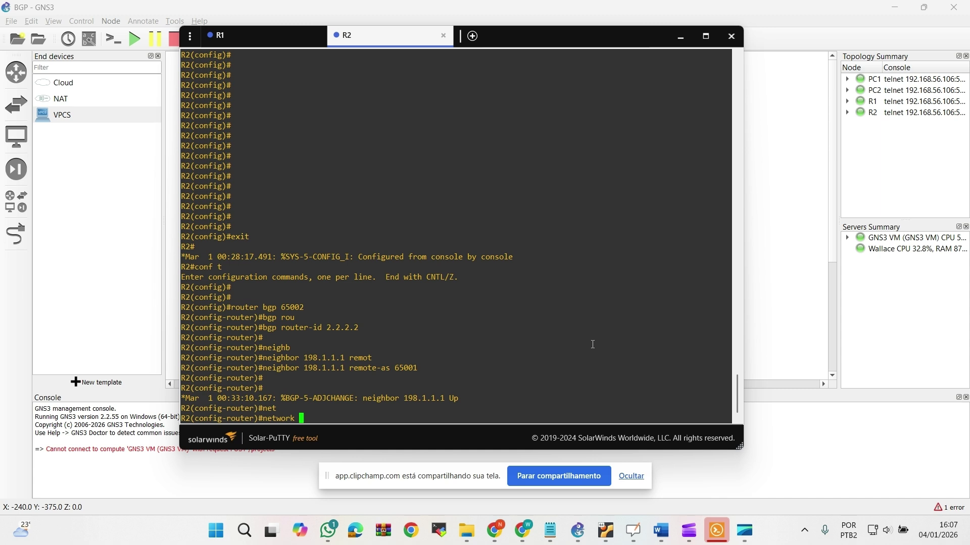
type("194.1.")
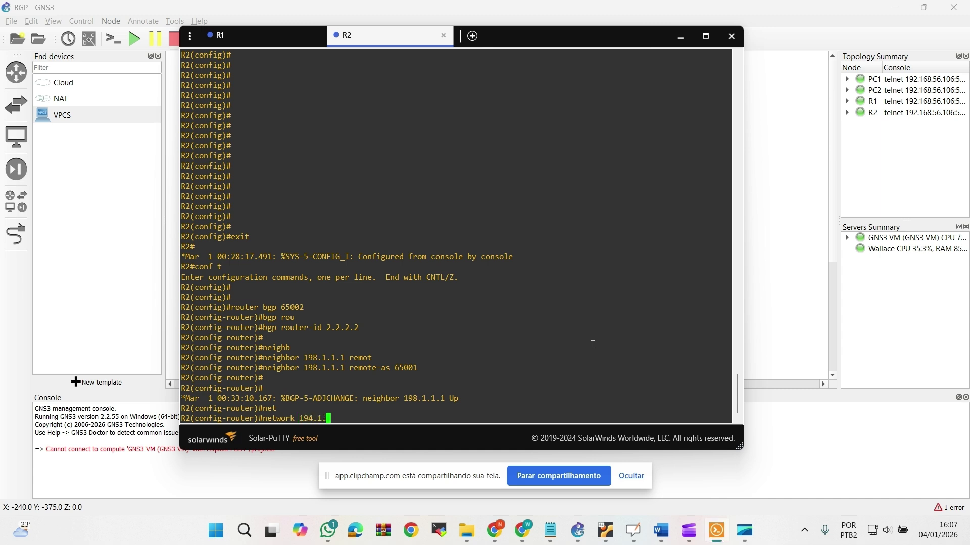
type("1.0 mas")
key("Tab")
type("255")
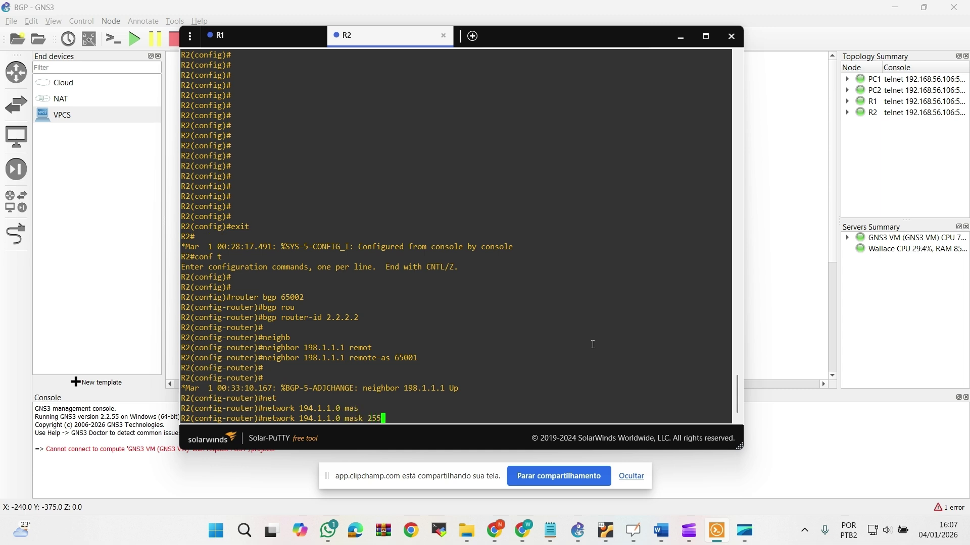
type(".255.255.0")
key("Return")
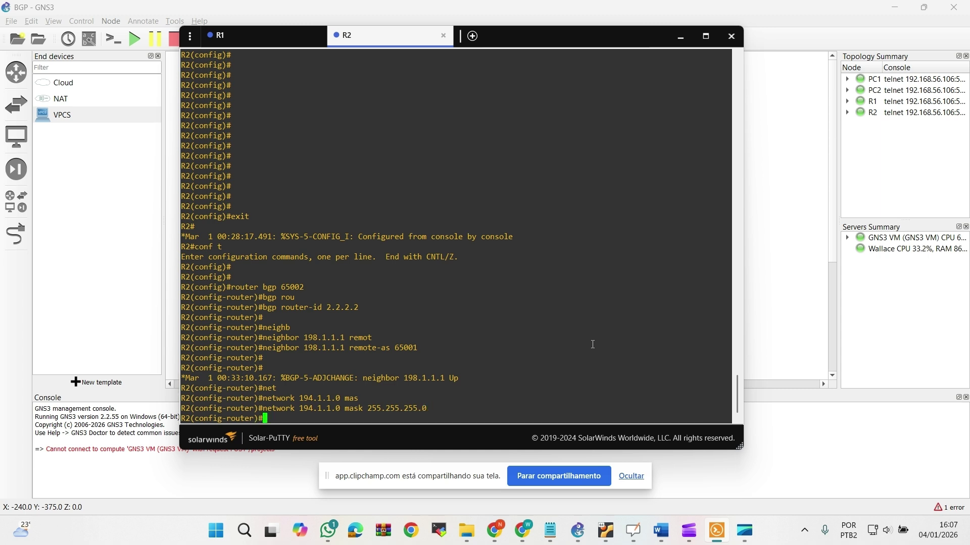
key("Return")
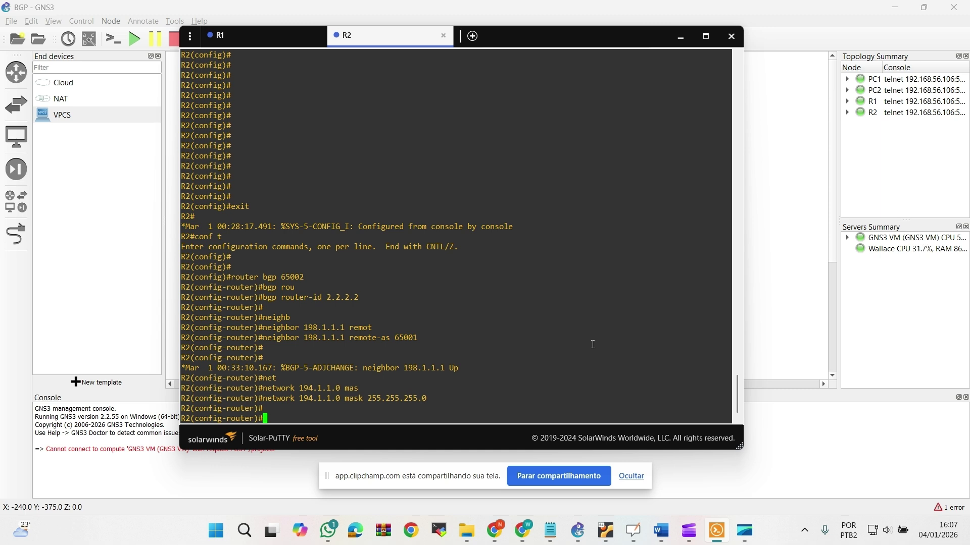
Return to the R1 console session and leave configuration mode with the end command
left_click_drag(582, 32, 751, 11)
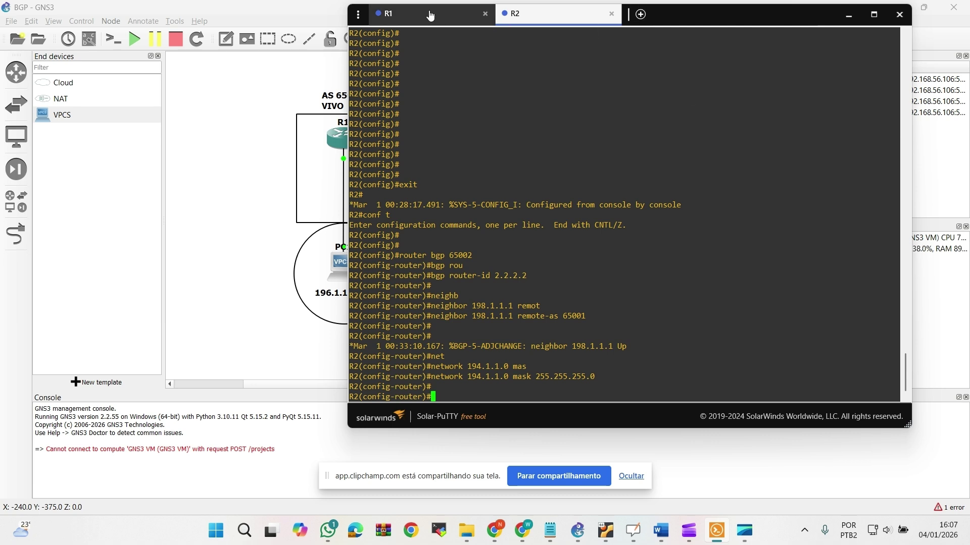
left_click(397, 14)
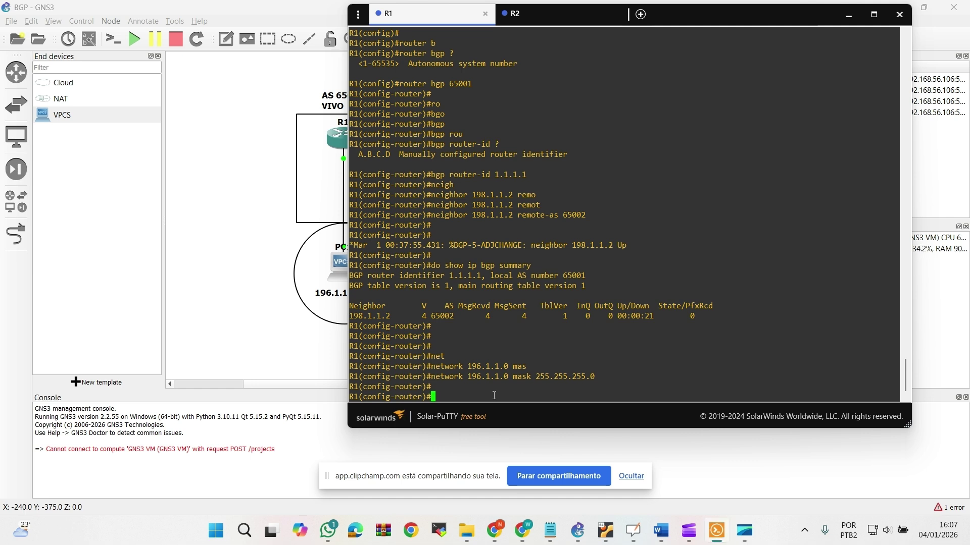
type("end")
key("Return")
key("Return")
key("Return")
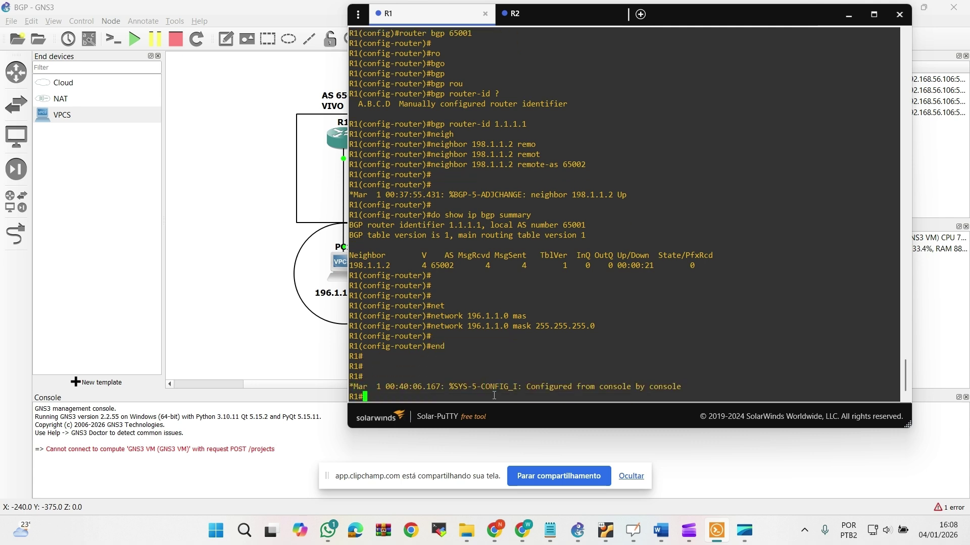
key("Return")
key("Return")
key("Return")
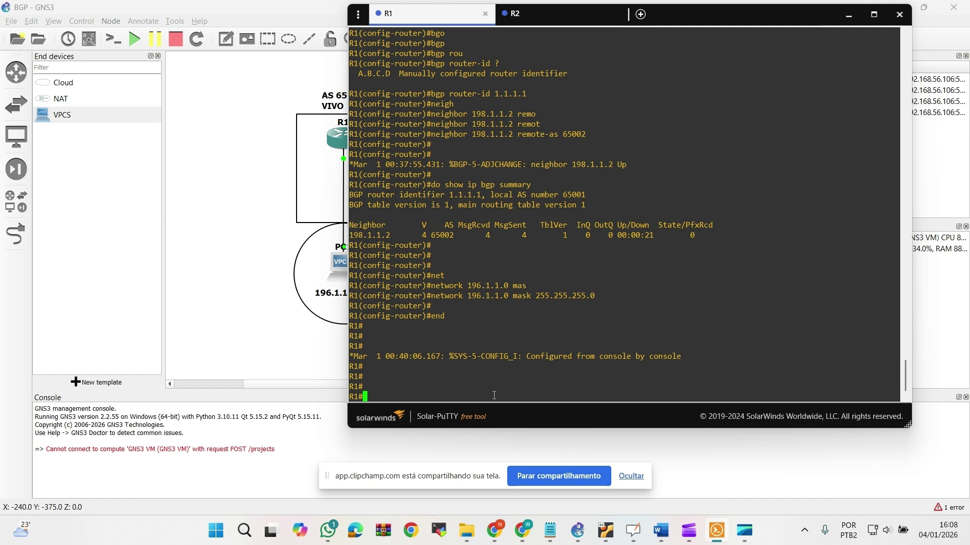
Display R1's BGP summary from privileged mode with show ip bgp summary
type("show ")
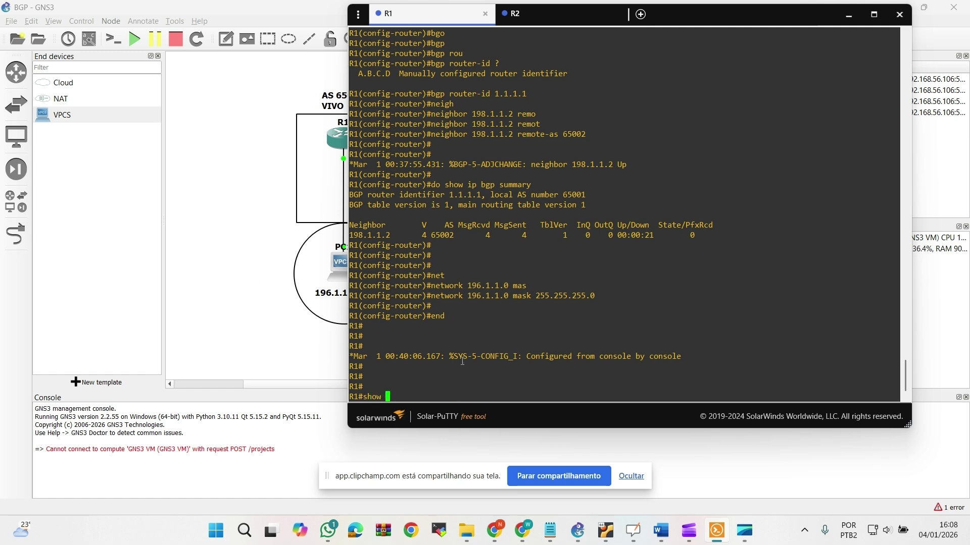
type("ip bgp")
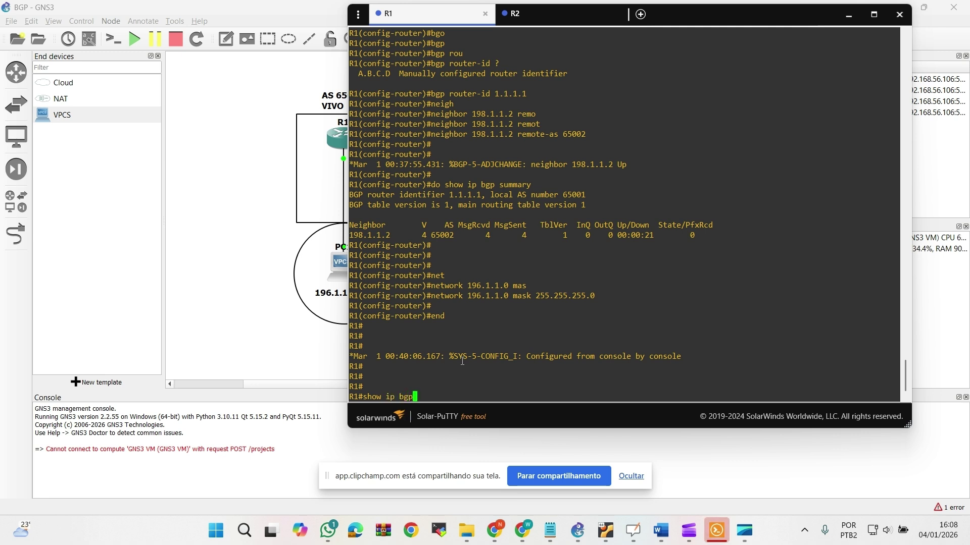
type(" summ")
key("Tab")
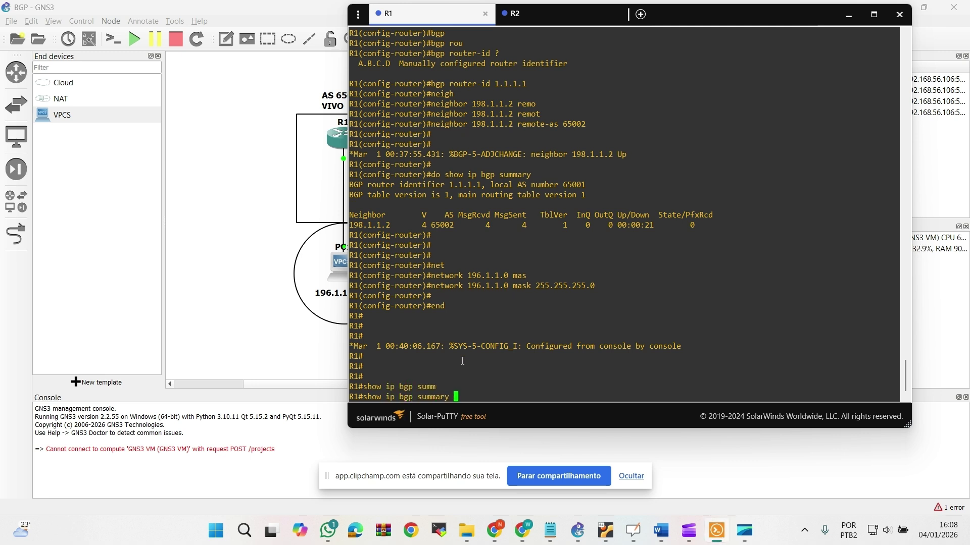
key("Return")
key("Return")
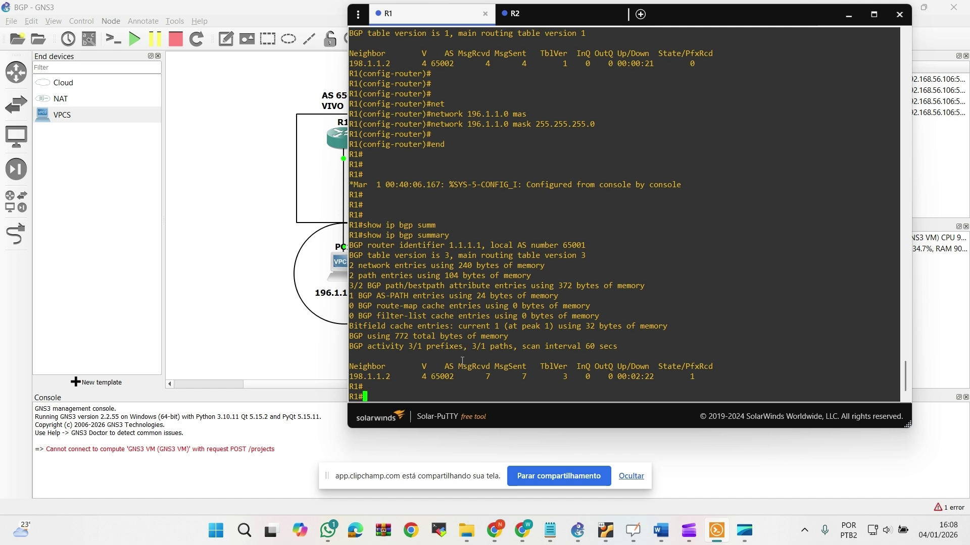
key("Return")
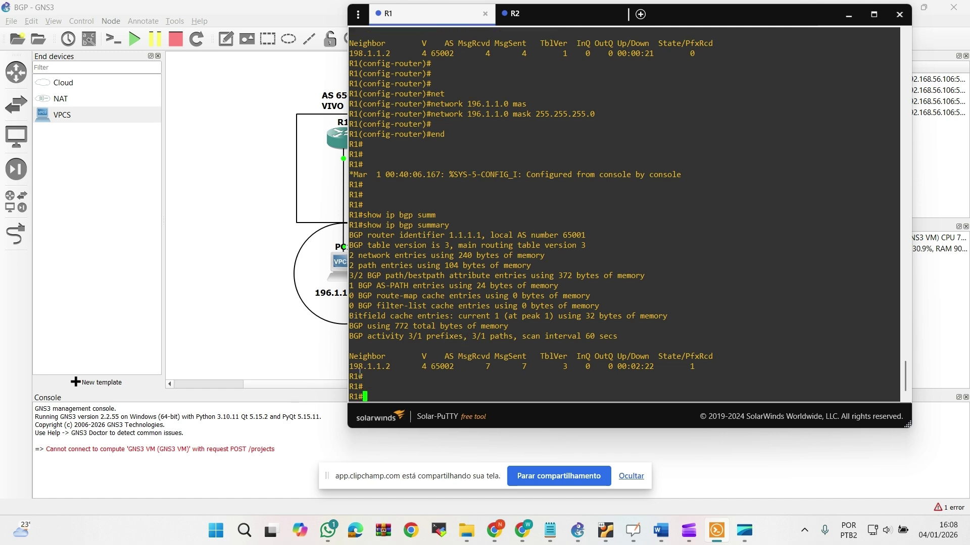
Examine R1's BGP summary output: router identifier, local AS number, table version, memory use, neighbor address, and the prefixes received from that neighbor
left_click_drag(391, 366, 350, 365)
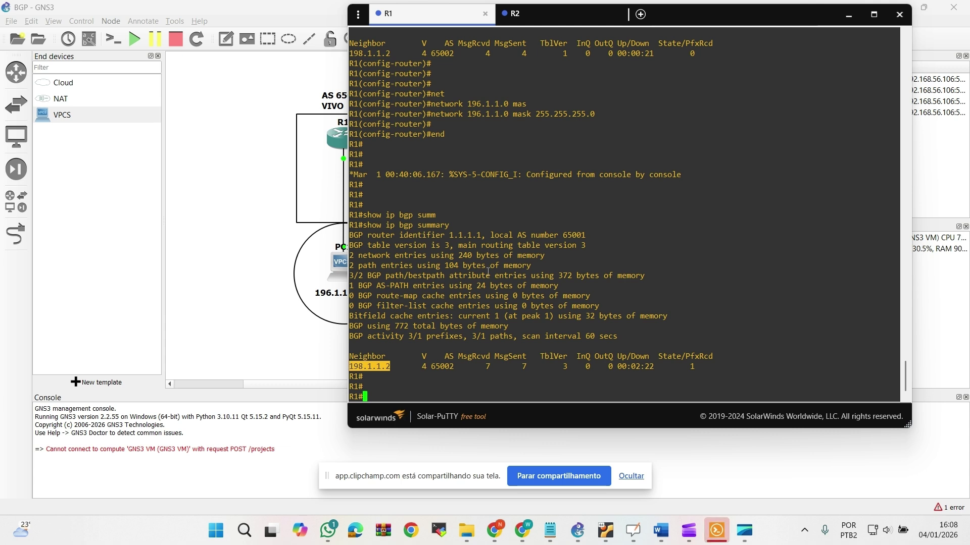
left_click_drag(486, 234, 450, 236)
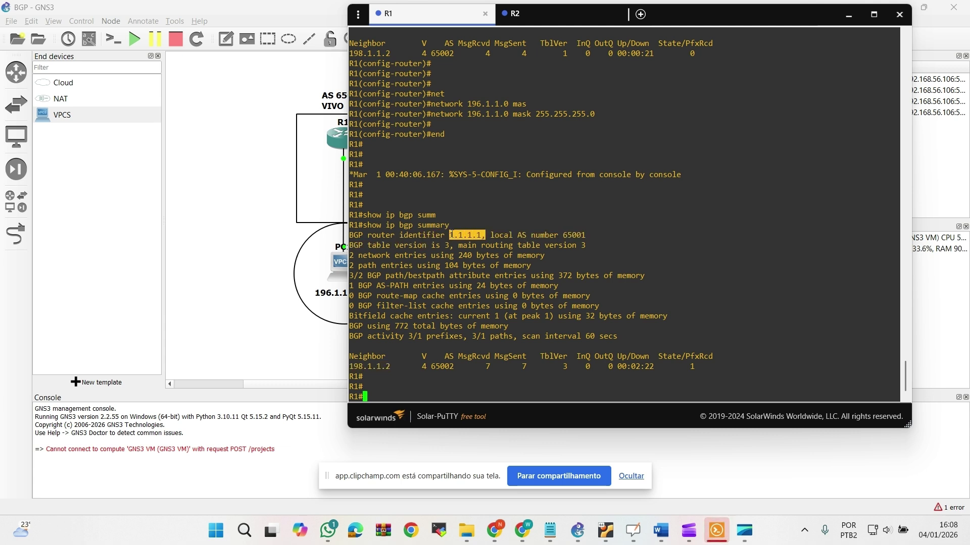
left_click(483, 236)
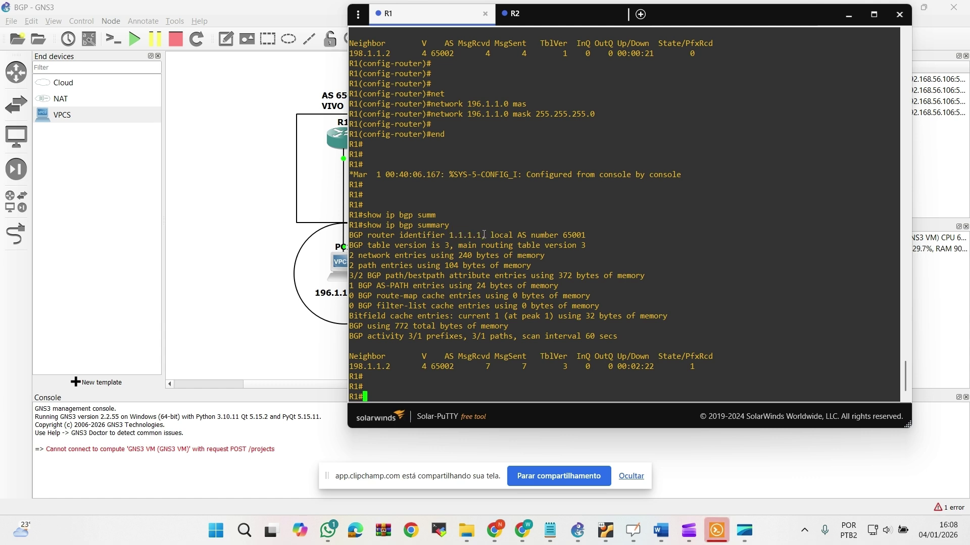
left_click_drag(481, 236, 458, 236)
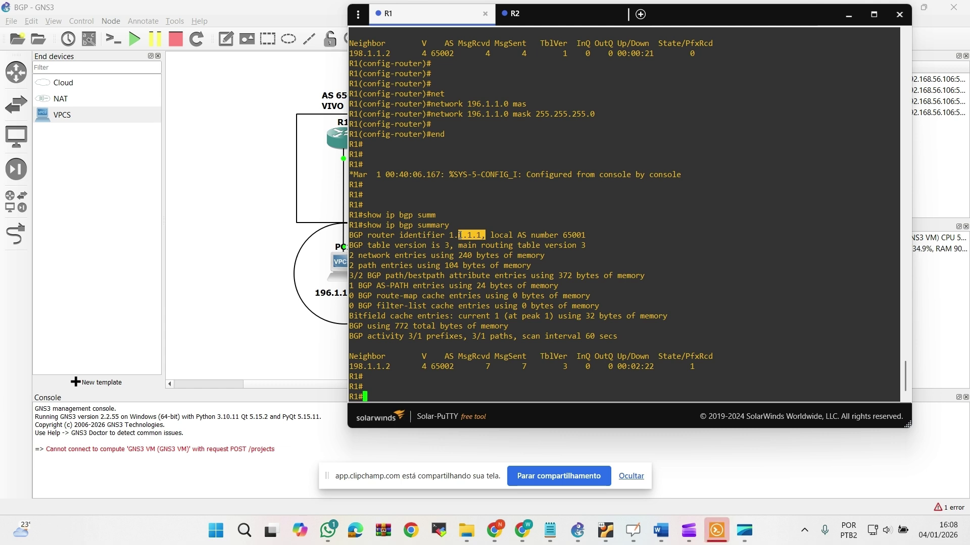
left_click_drag(559, 236, 583, 236)
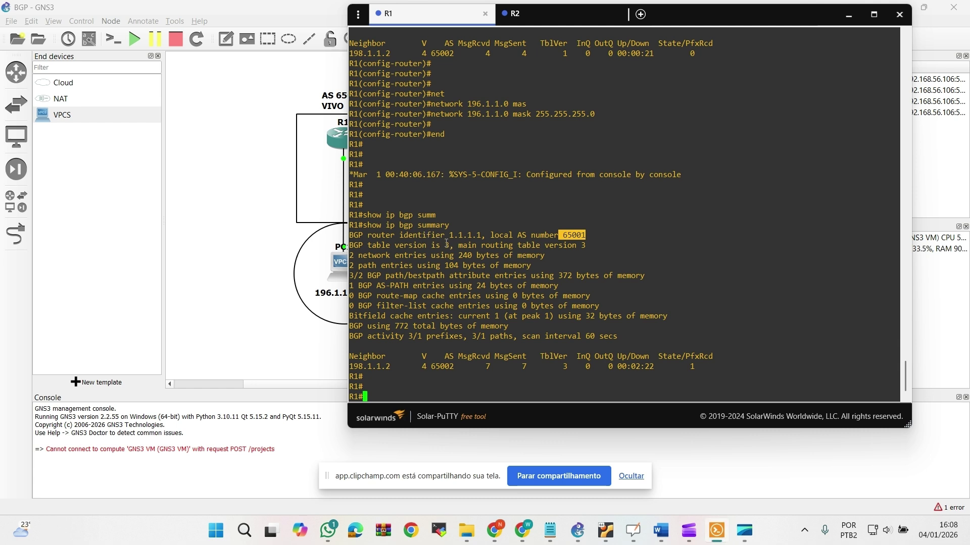
left_click_drag(444, 246, 457, 245)
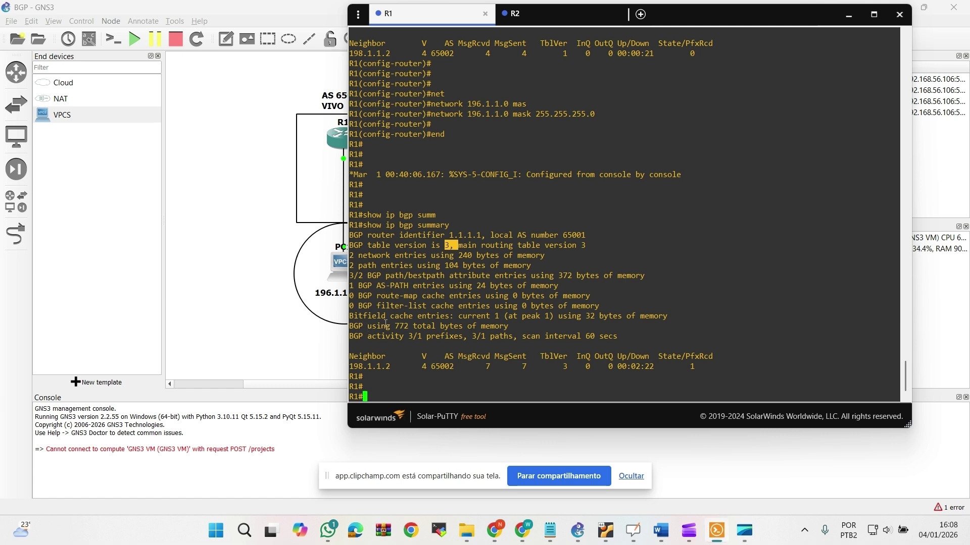
left_click_drag(435, 325, 757, 326)
left_click(466, 321)
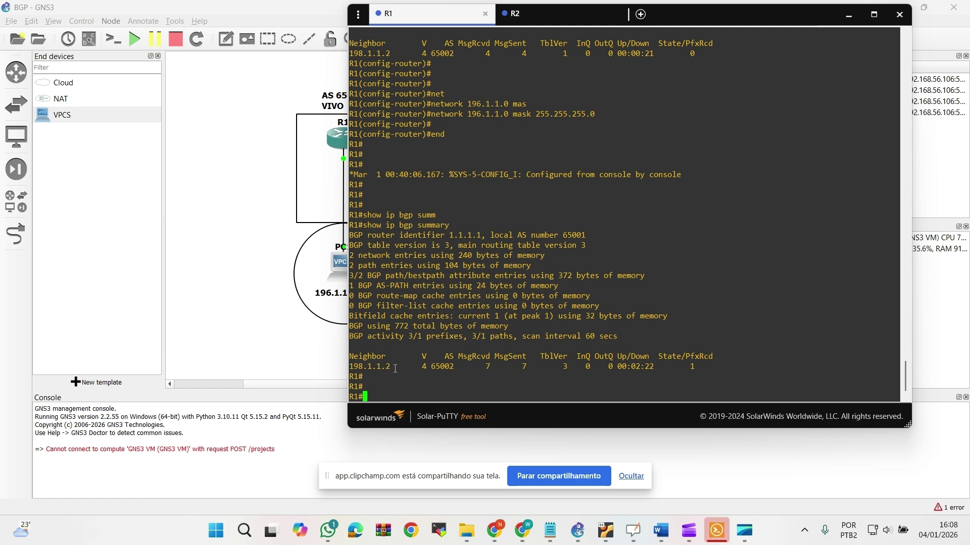
left_click_drag(386, 366, 349, 367)
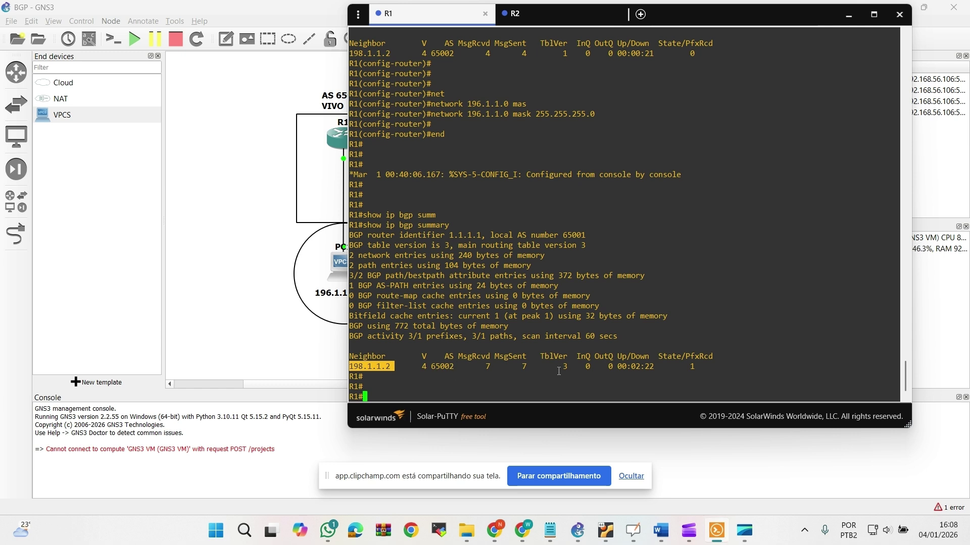
left_click_drag(693, 365, 695, 367)
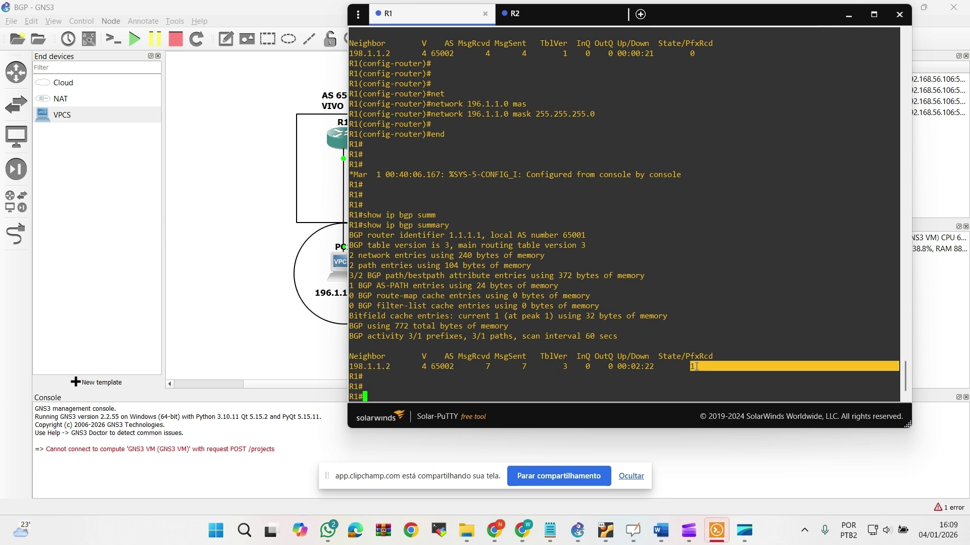
left_click(694, 367)
double_click(692, 367)
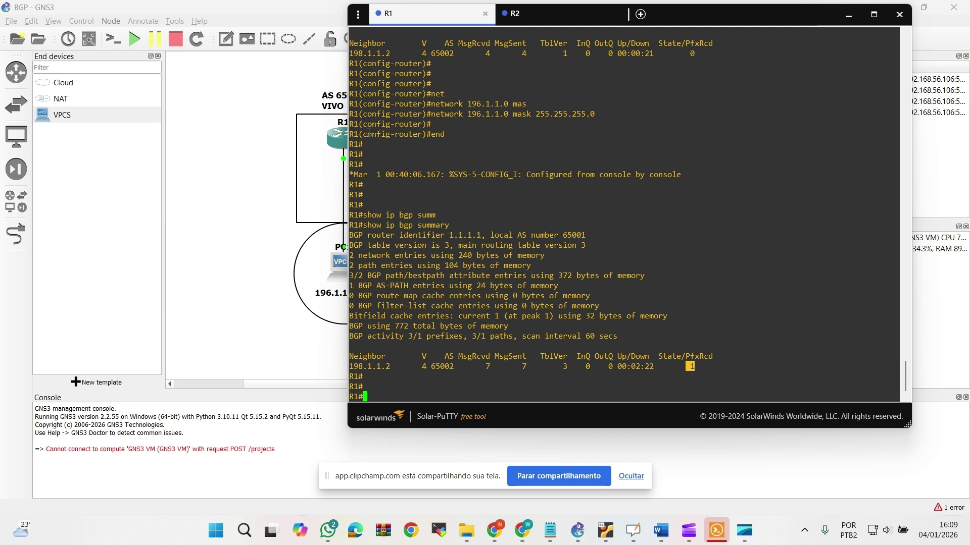
left_click(733, 329)
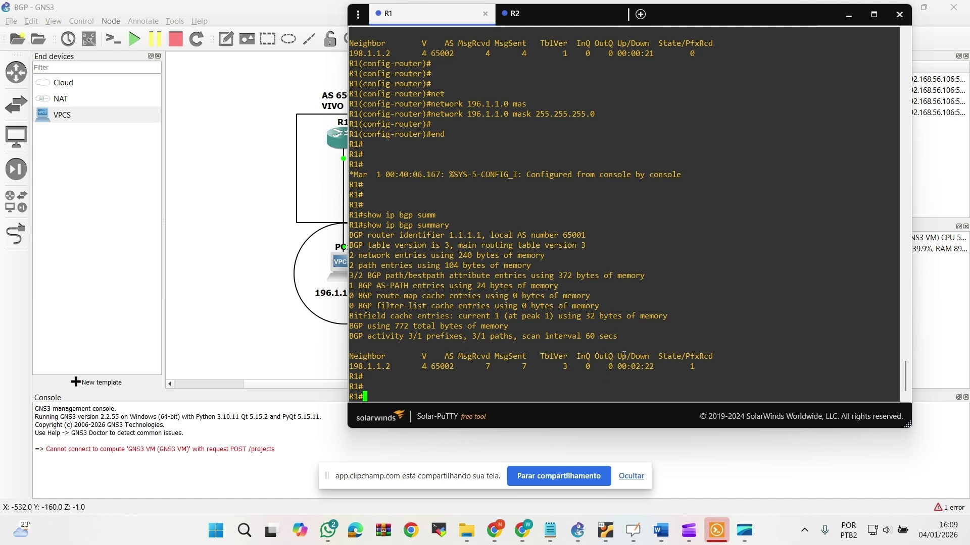
Display R1's BGP table from privileged mode with show ip bgp
type("show ip bgp")
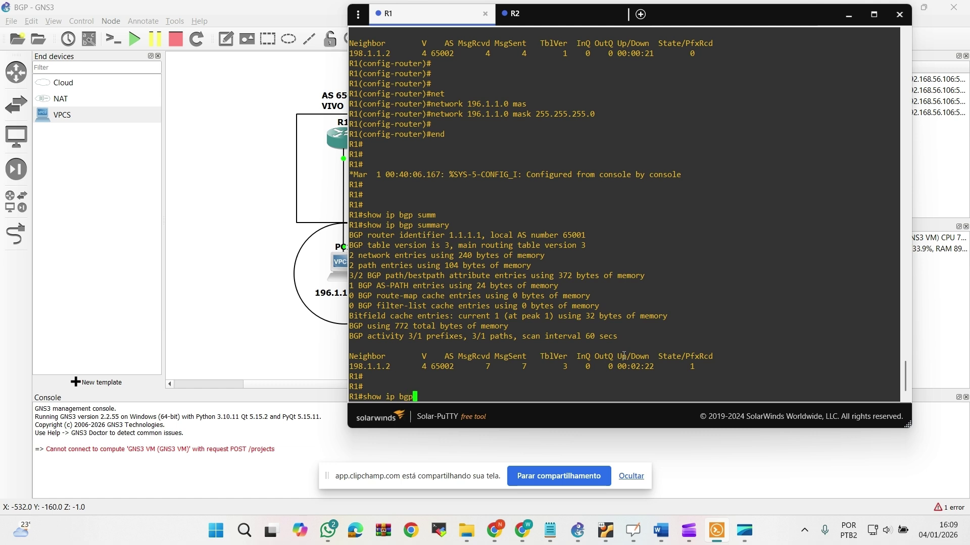
key("Return")
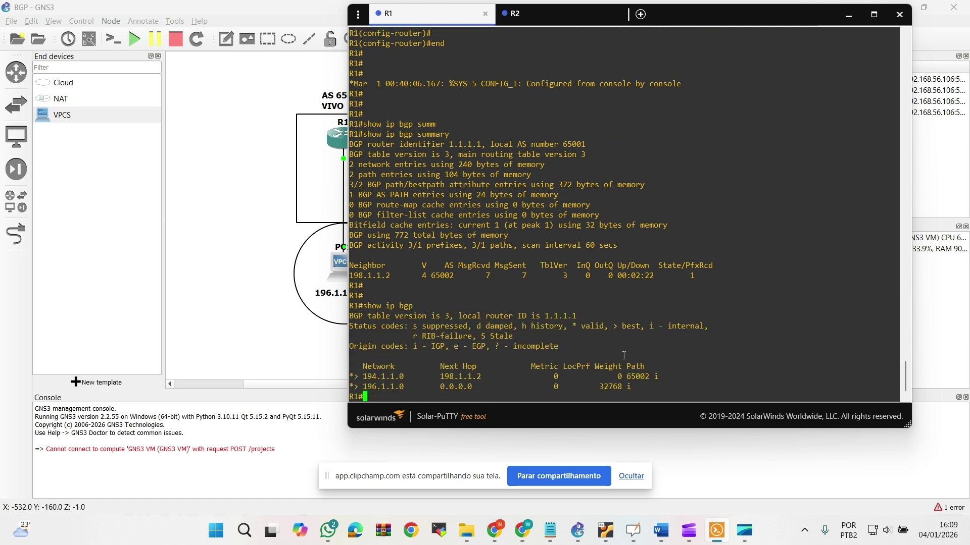
key("Return")
key("Return")
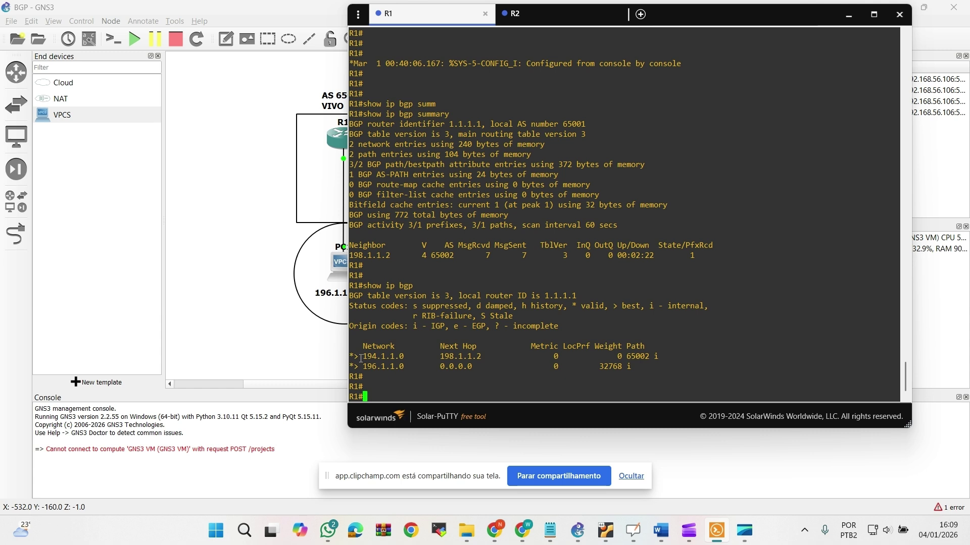
Examine the local router ID and the 194.1.1.0 route's next hop and AS path in R1's BGP table, comparing them with the GNS3 topology
left_click_drag(361, 358, 544, 359)
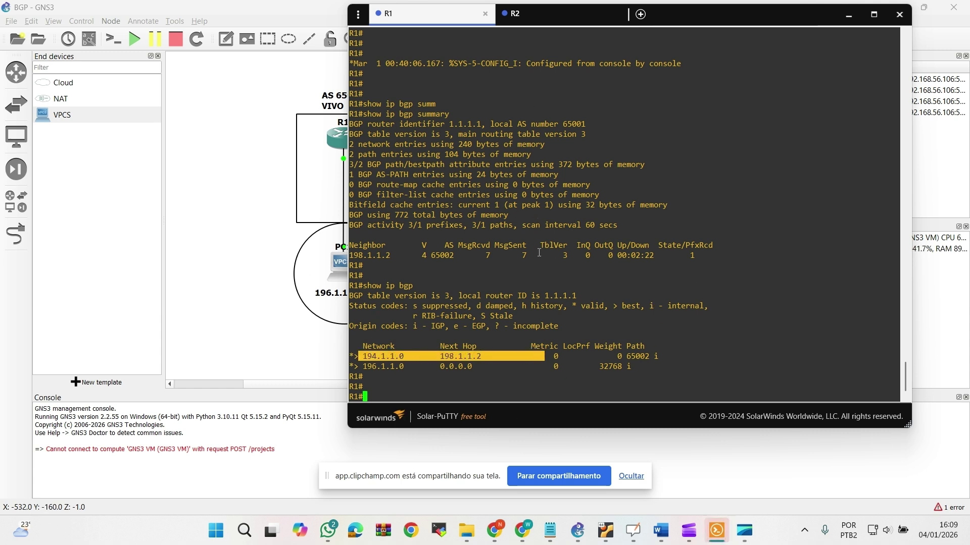
left_click_drag(544, 296, 606, 298)
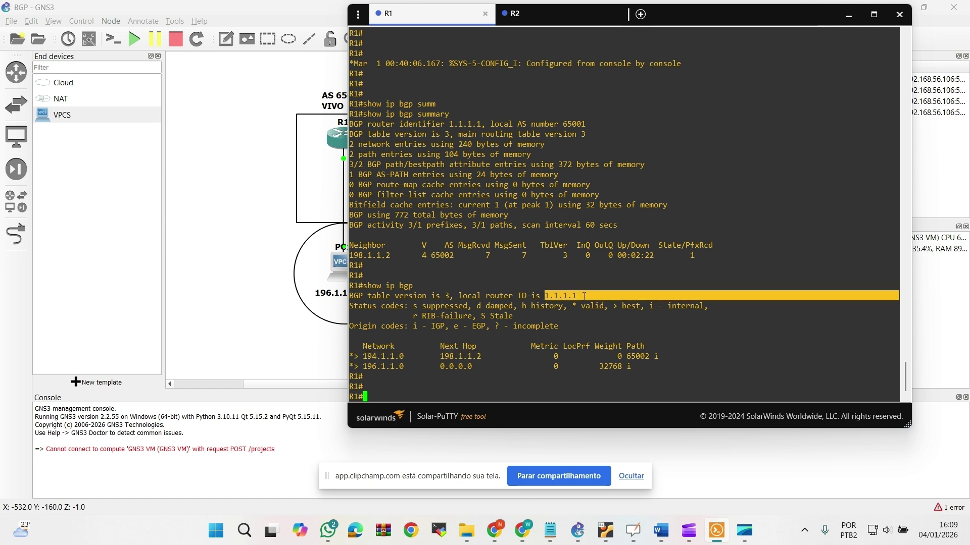
left_click(526, 315)
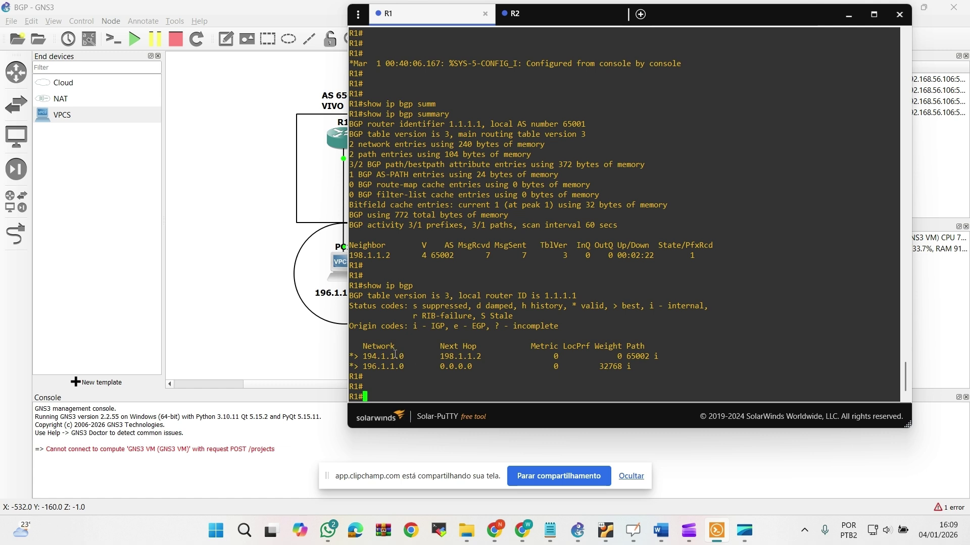
left_click_drag(407, 356, 376, 356)
left_click(456, 365)
left_click_drag(440, 357, 485, 357)
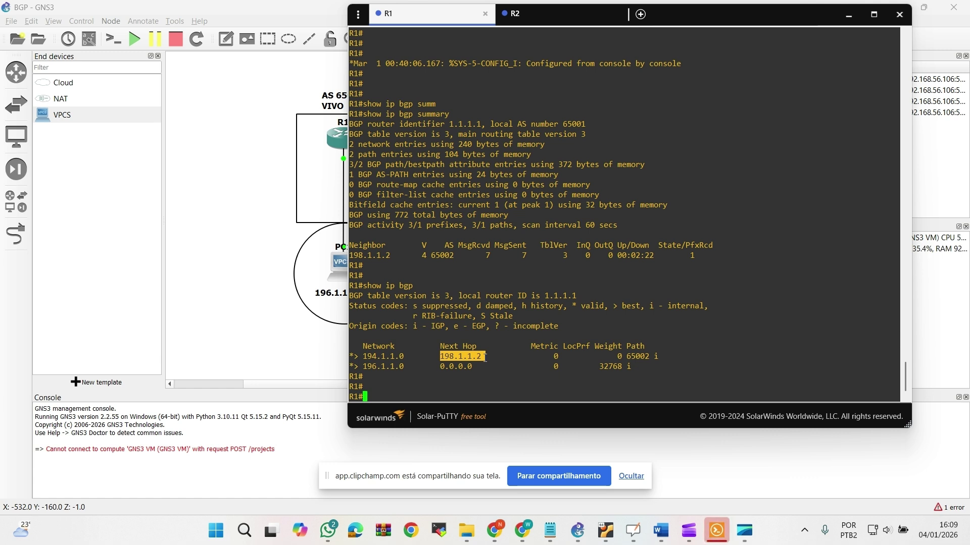
double_click(632, 346)
left_click(627, 353)
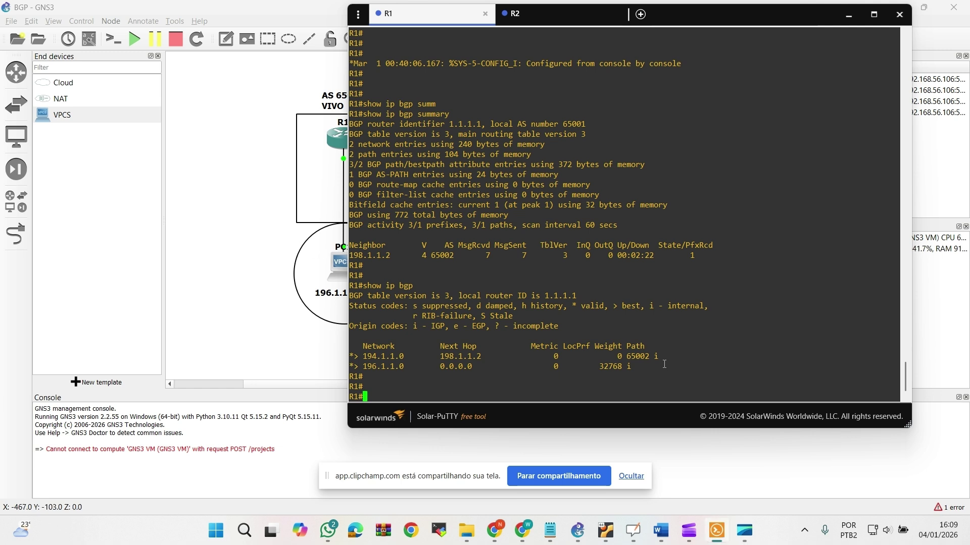
left_click(337, 303)
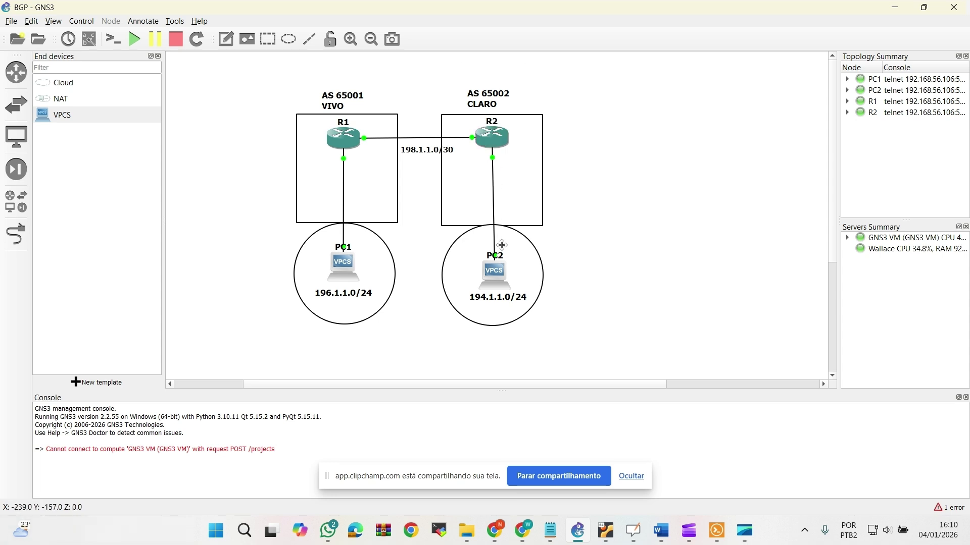
left_click(714, 529)
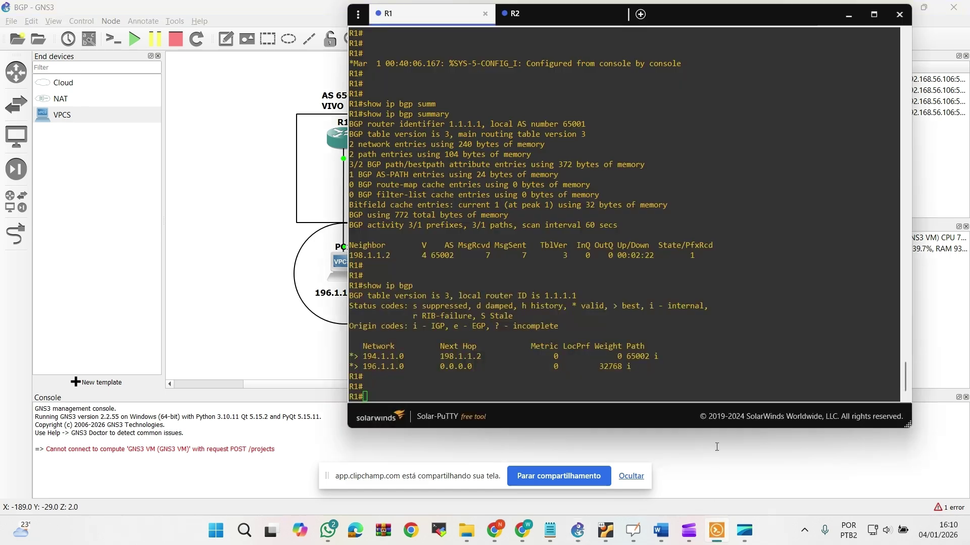
left_click_drag(626, 357, 728, 355)
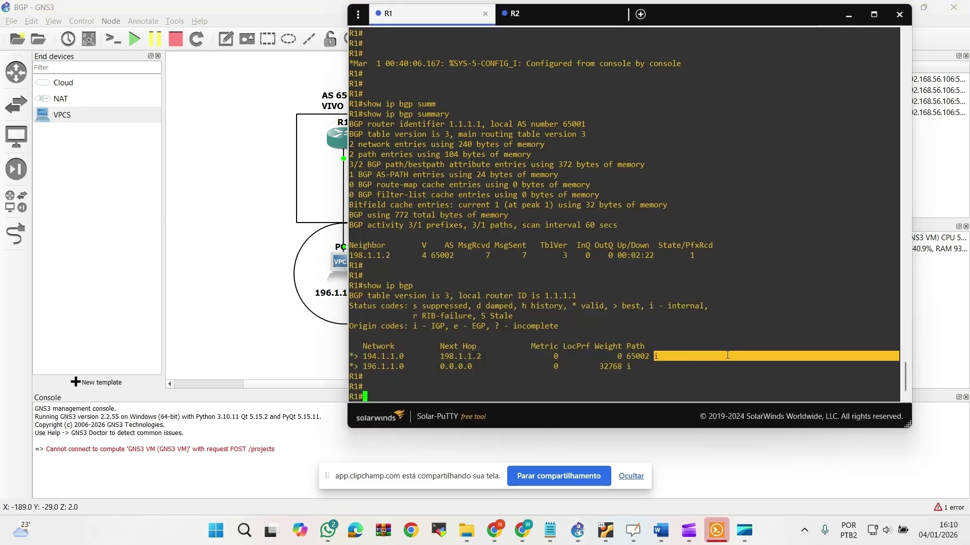